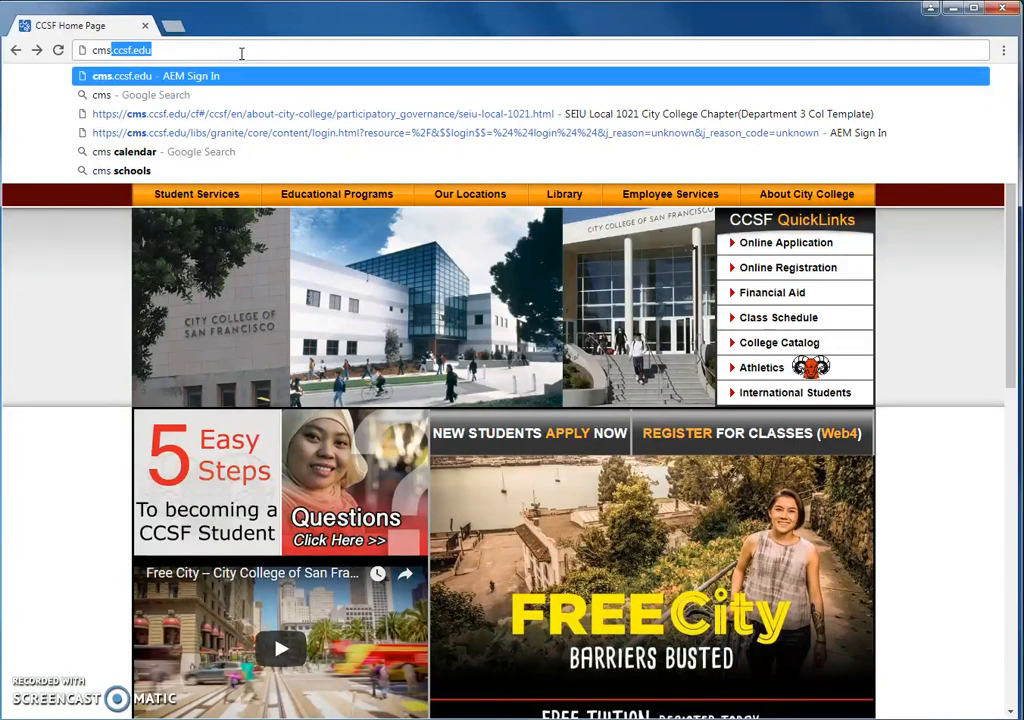
# Step: Load cms.ccsf.edu to bring up the Adobe Experience Manager sign-in page
pyautogui.press('Return')
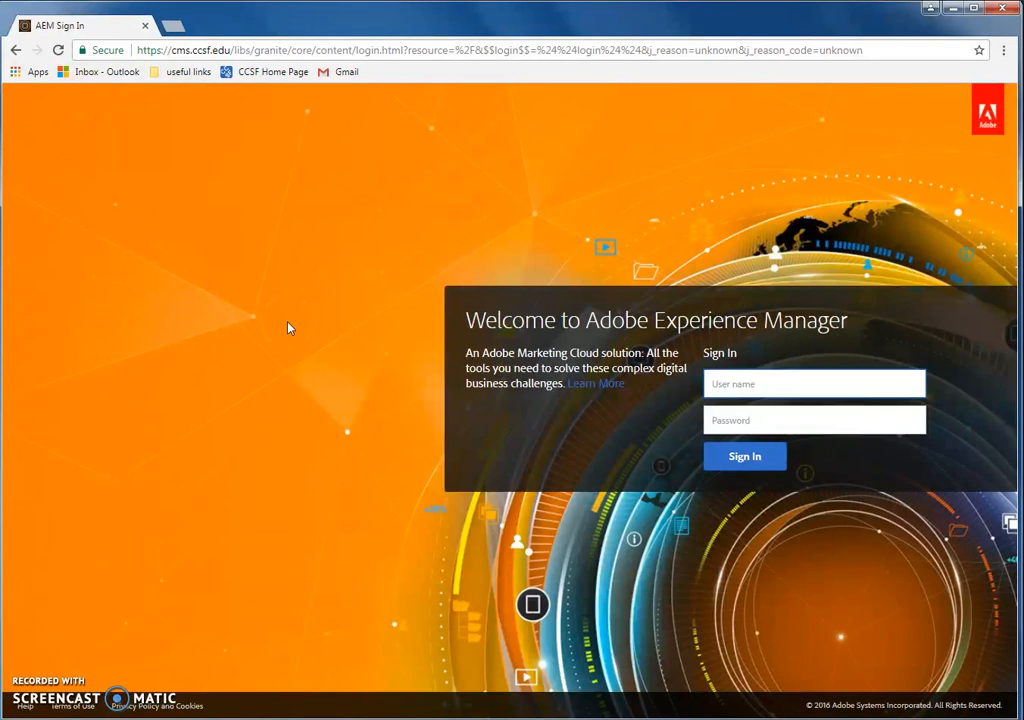
# Step: Sign in to AEM with the account's user name and password
pyautogui.press('Tab')
pyautogui.write('d')
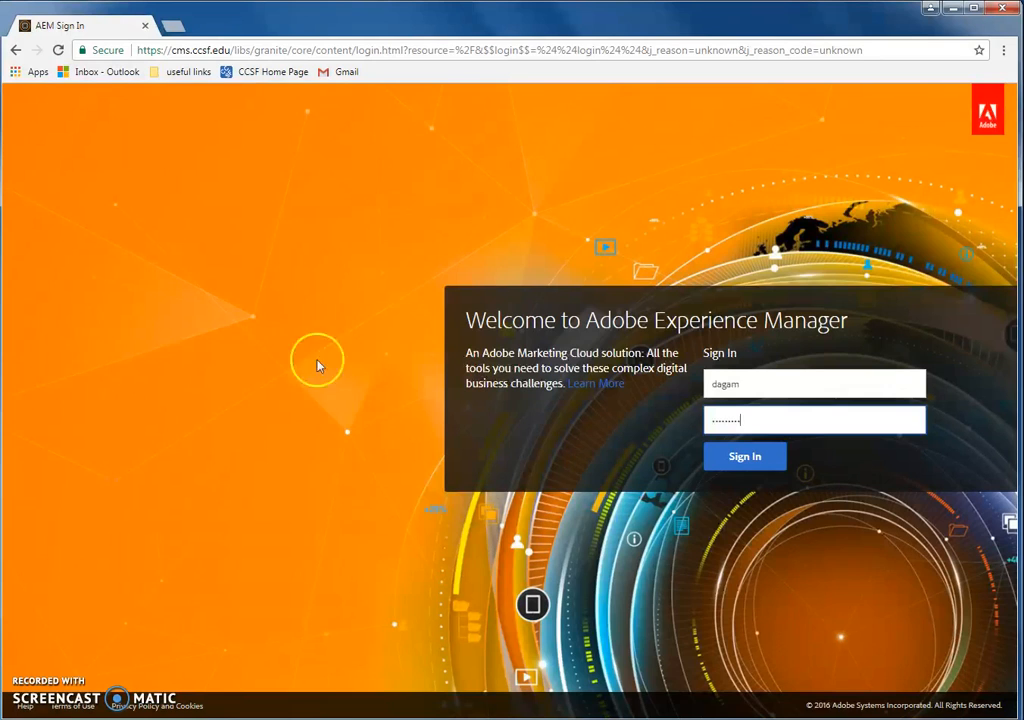
pyautogui.click(748, 460)
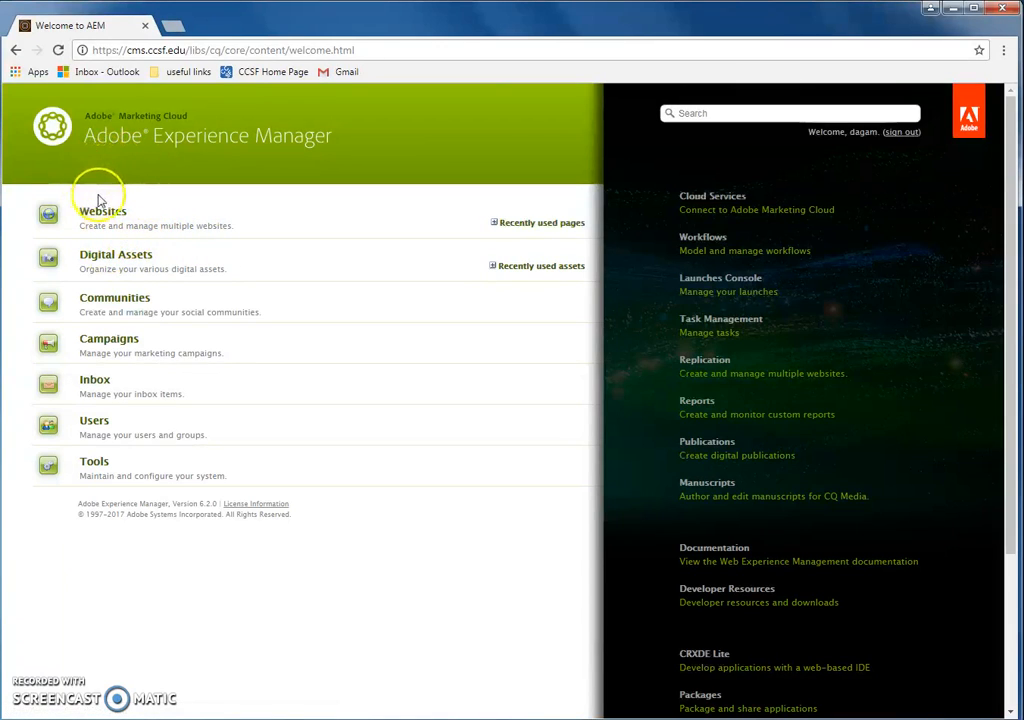
# Step: Open the Websites console from the AEM welcome page
pyautogui.click(99, 214)
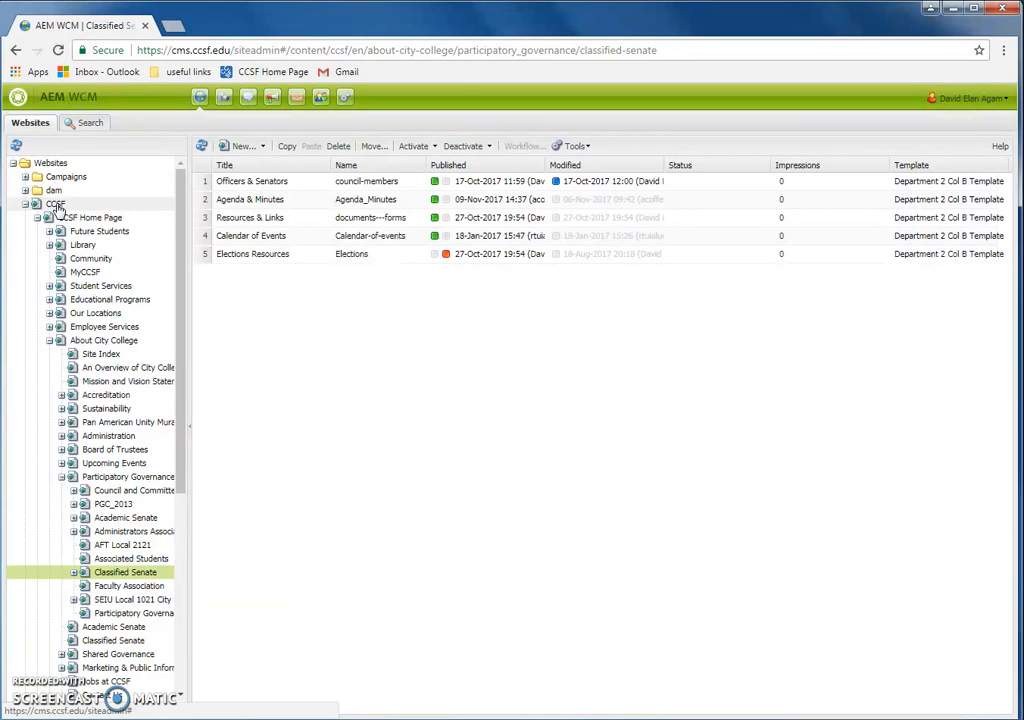
pyautogui.moveTo(183, 197); pyautogui.dragTo(183, 207)
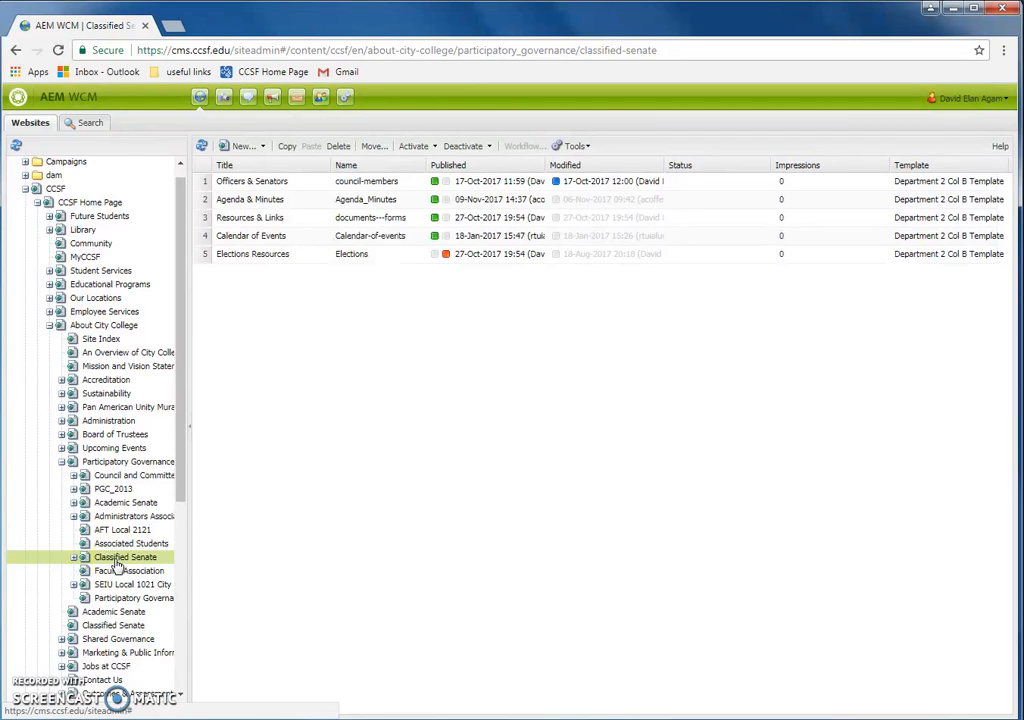
pyautogui.click(26, 189)
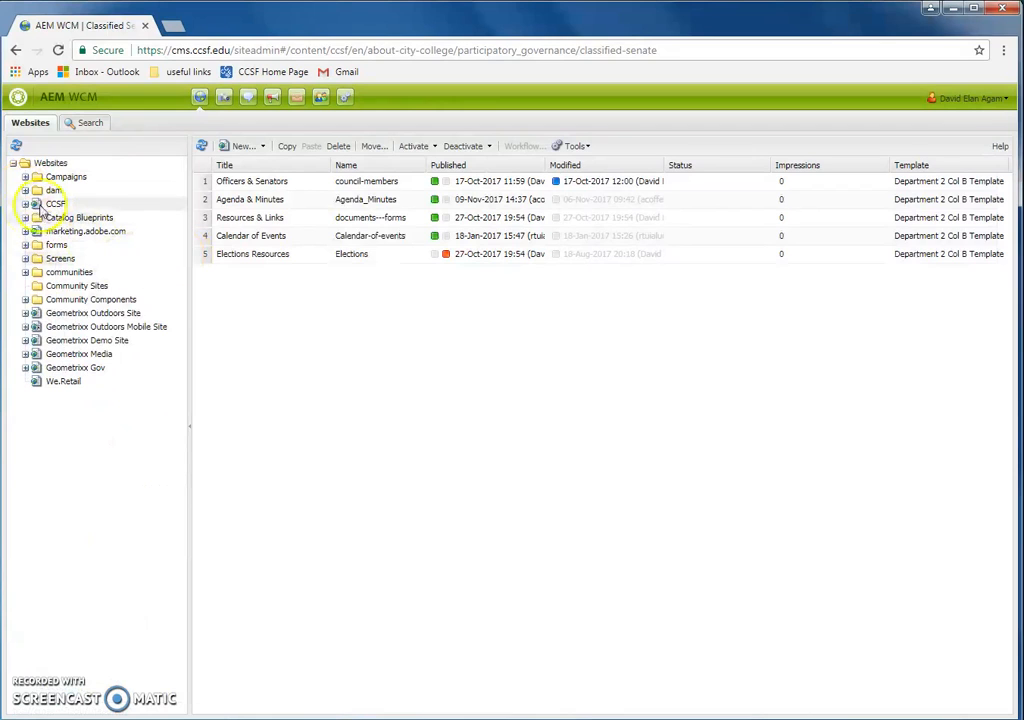
pyautogui.click(26, 204)
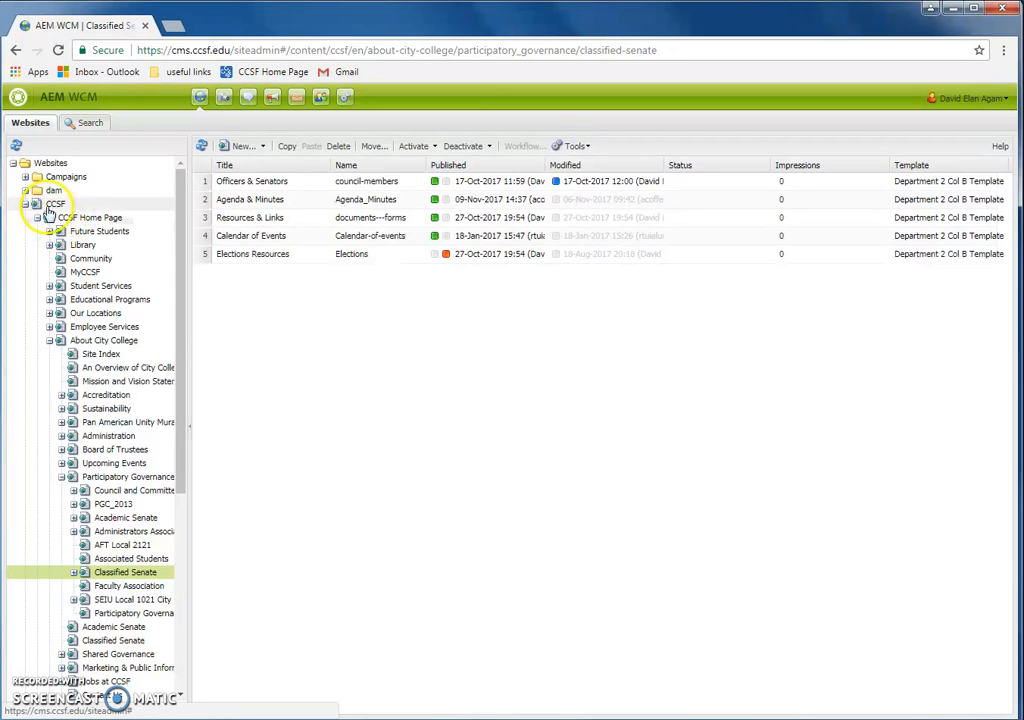
# Step: Expand CCSF, CCSF Home Page and Classified Senate in the site tree to list its five pages
pyautogui.click(50, 205)
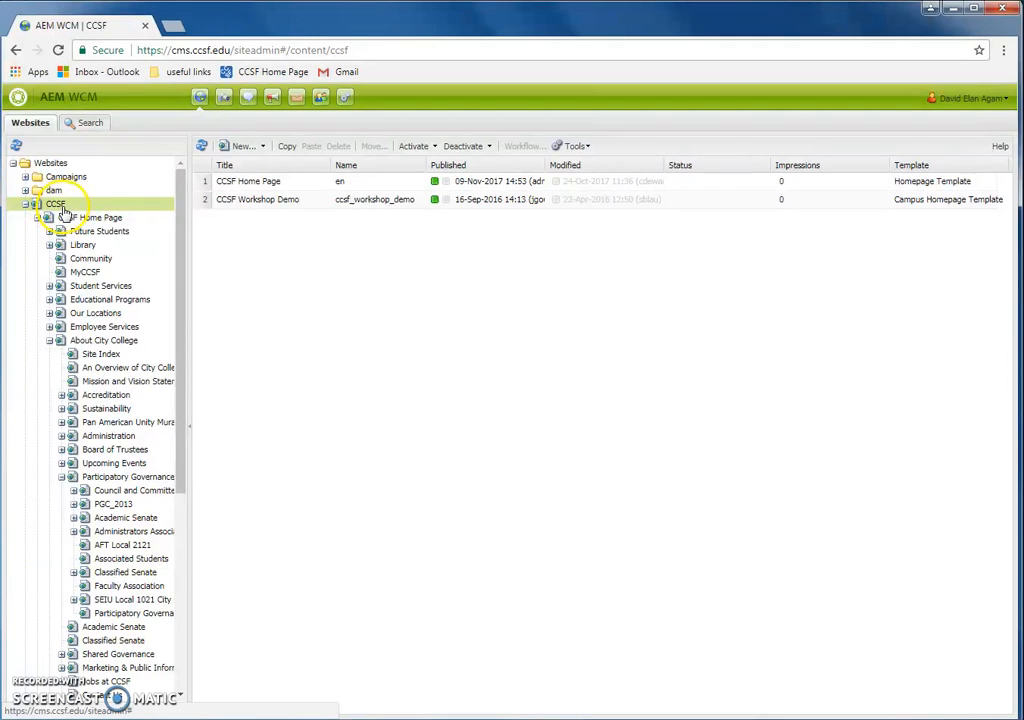
pyautogui.click(66, 219)
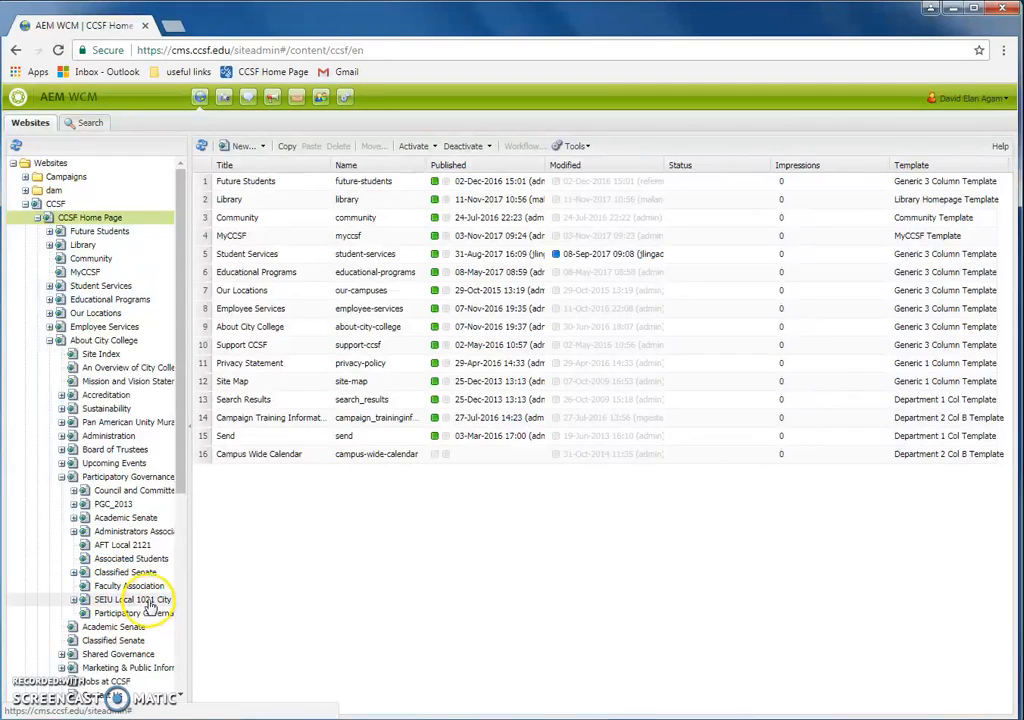
pyautogui.click(124, 573)
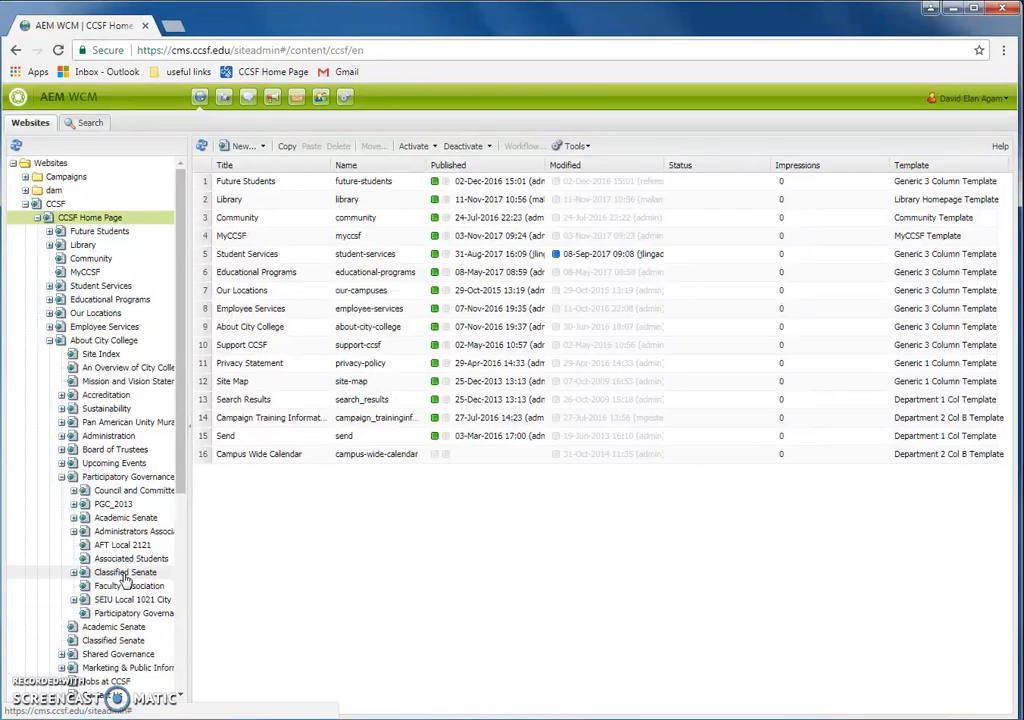
pyautogui.click(125, 572)
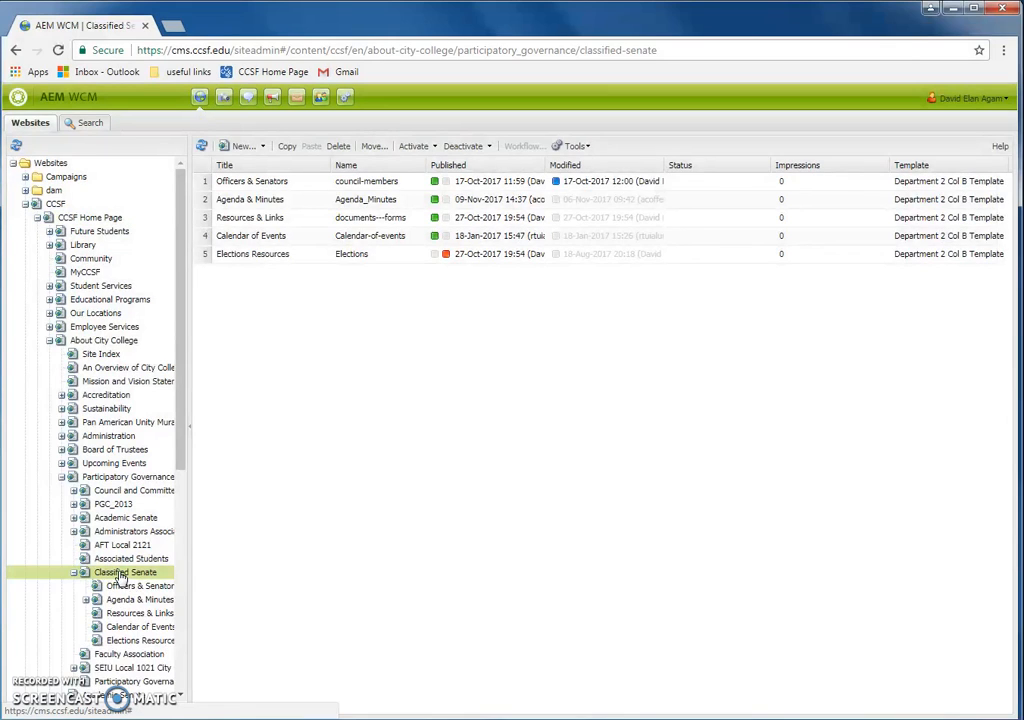
# Step: Open the Classified Senate page in the editor and move the sidekick out of the way
pyautogui.doubleClick(121, 577)
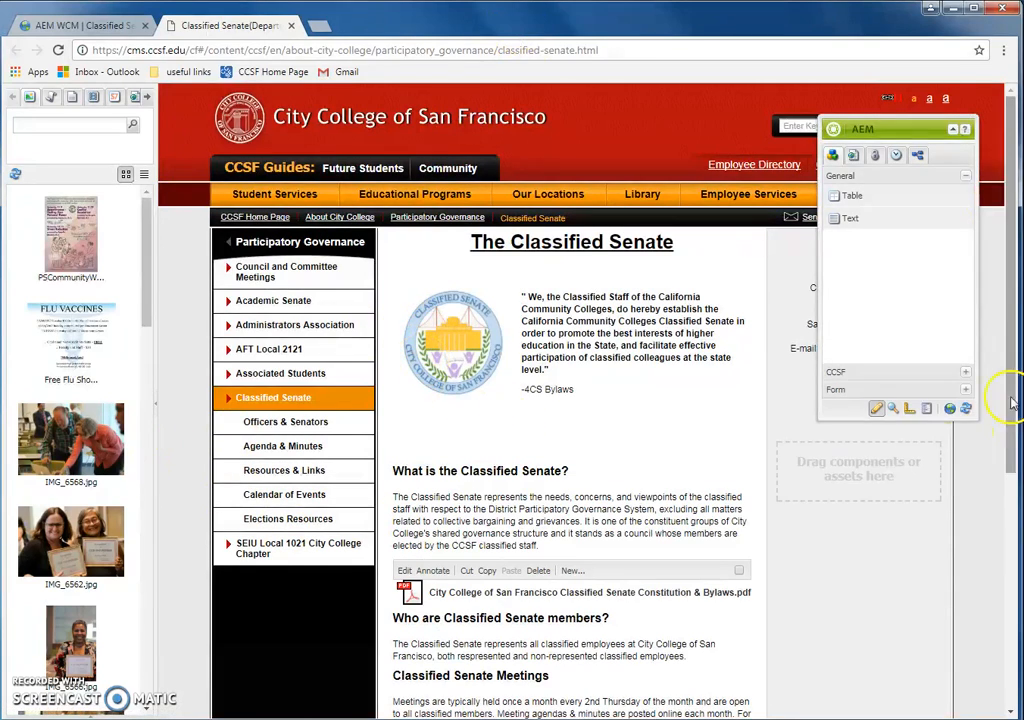
pyautogui.moveTo(887, 128); pyautogui.dragTo(930, 313)
pyautogui.moveTo(914, 430); pyautogui.dragTo(914, 433)
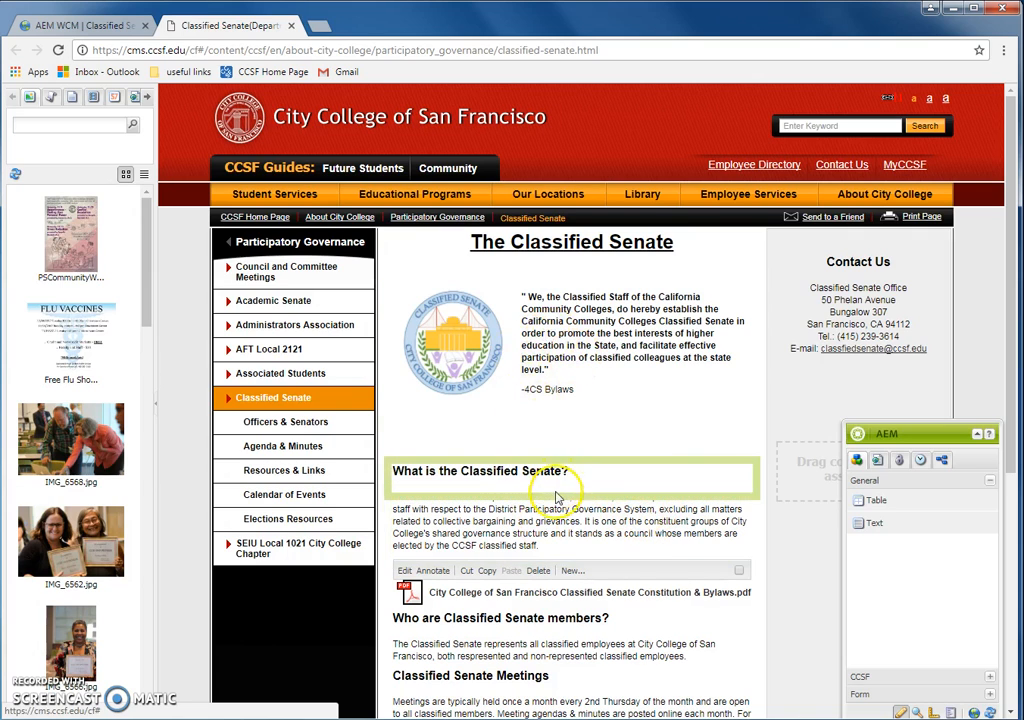
# Step: Return to the AEM WCM site console and scroll down the page list
pyautogui.click(120, 35)
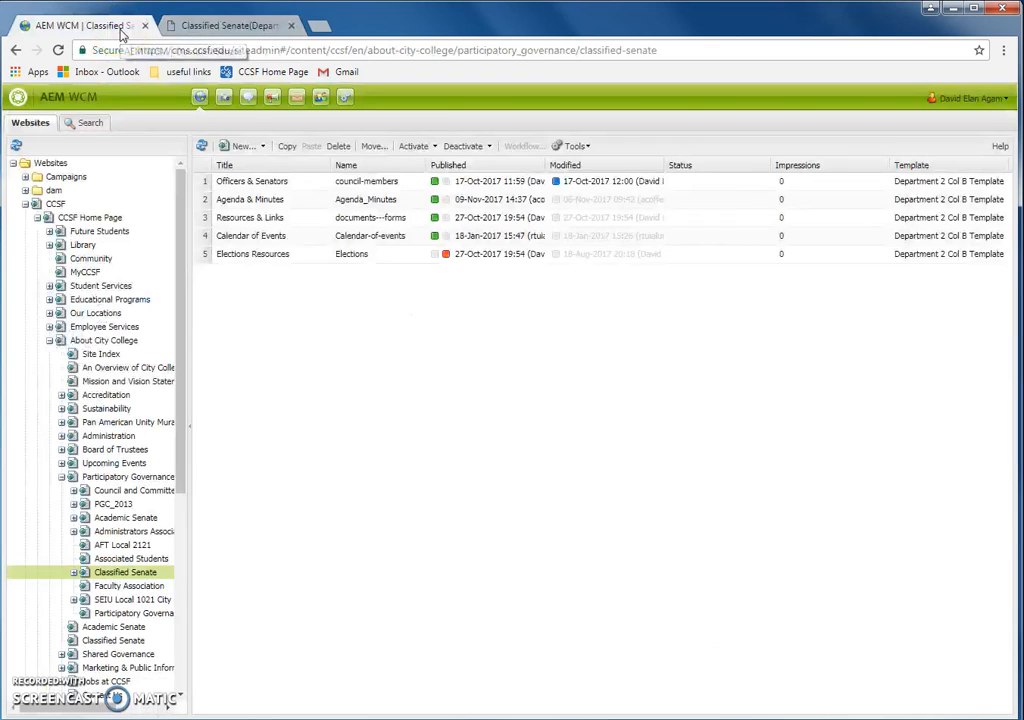
pyautogui.scroll(-3, 185, 320)
pyautogui.scroll(-3, 200, 425)
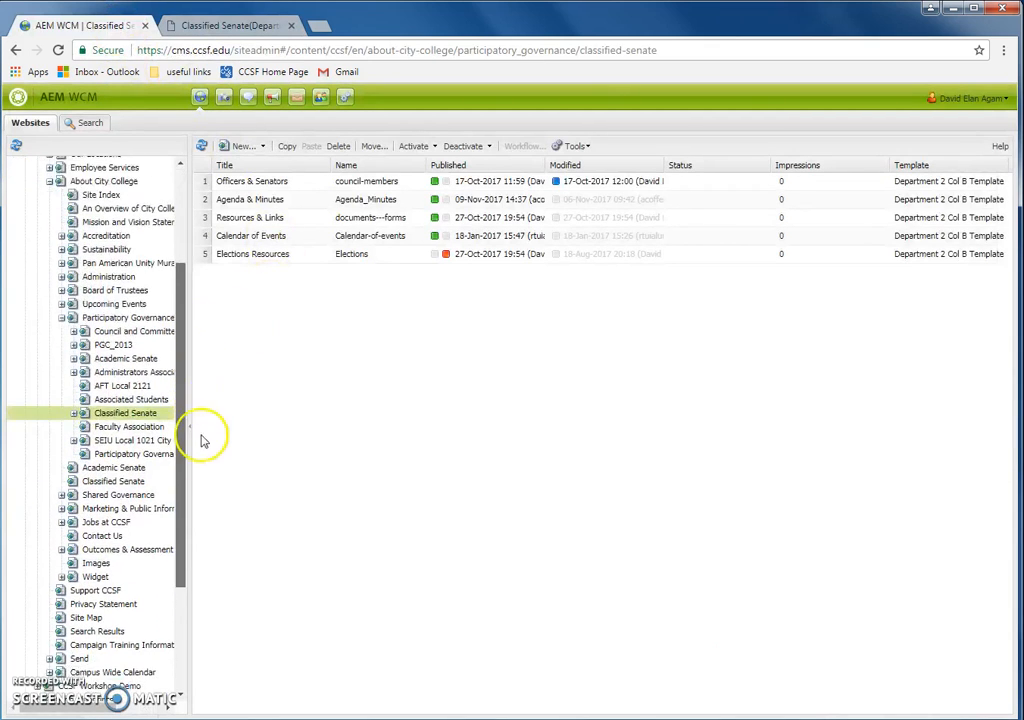
# Step: Open Support CCSF in the editor, look it over, then close it and return to Classified Senate
pyautogui.click(104, 531)
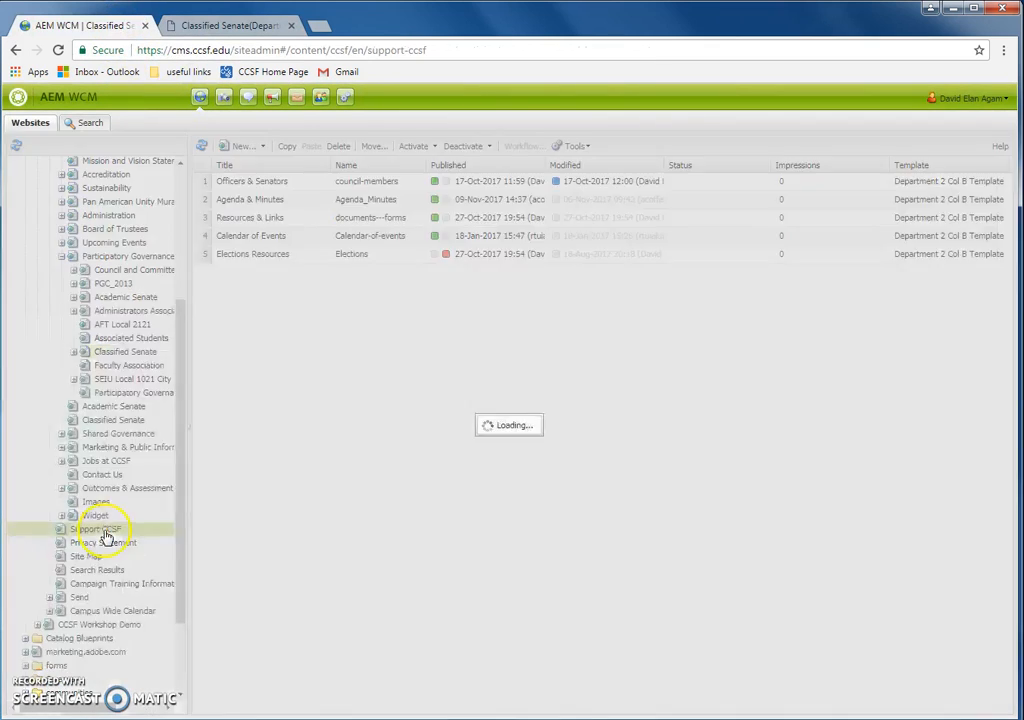
pyautogui.doubleClick(99, 533)
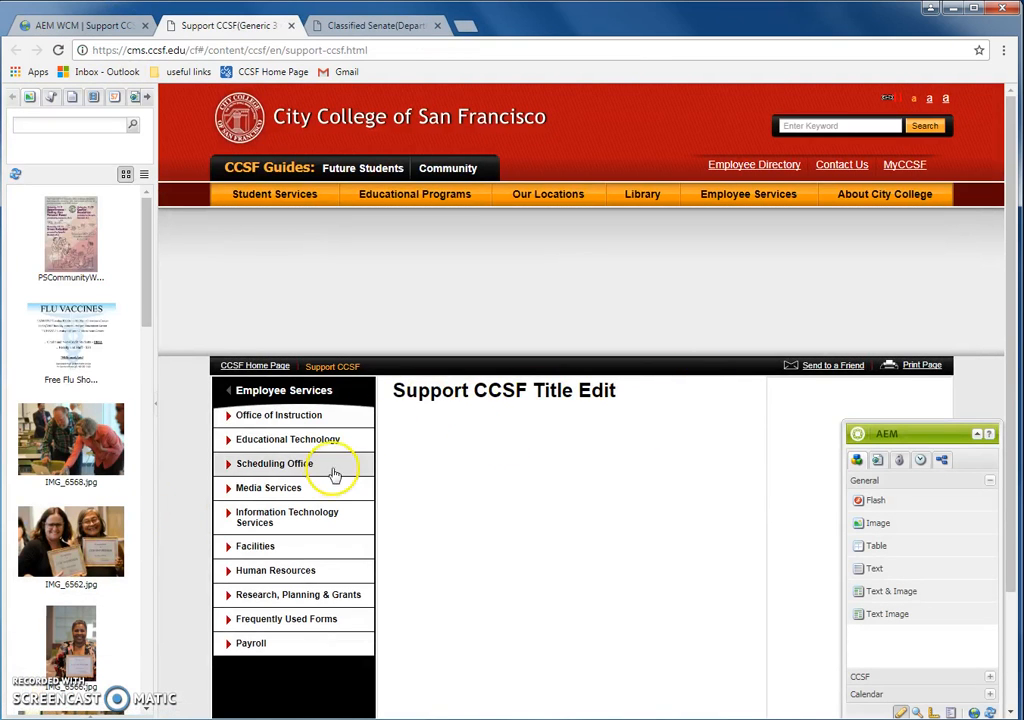
pyautogui.scroll(-1, 560, 395)
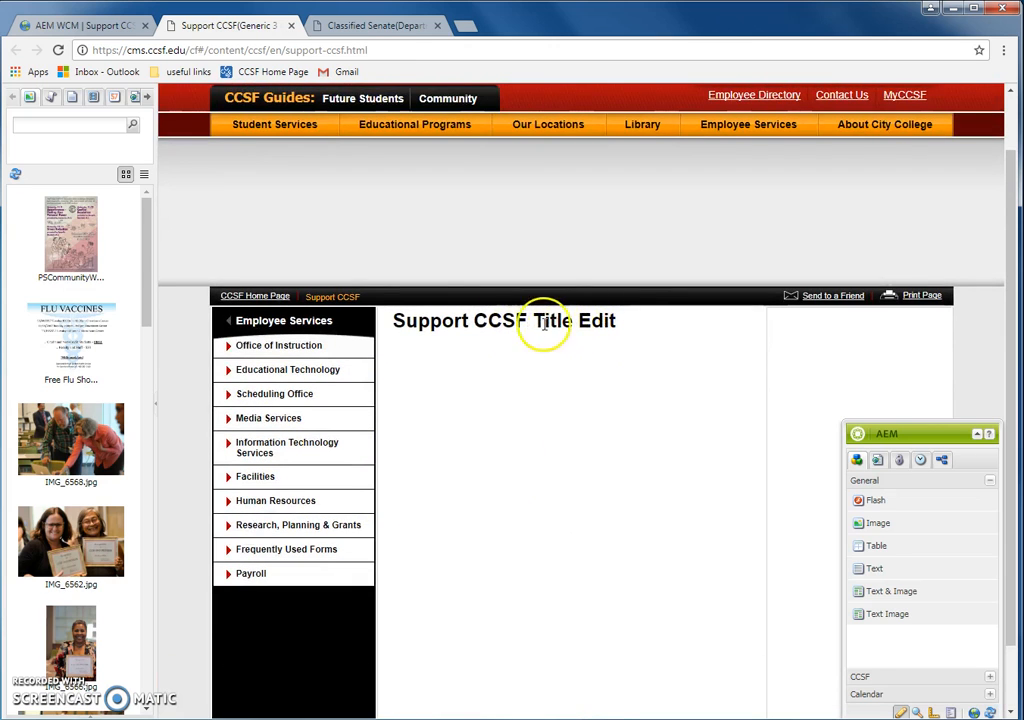
pyautogui.click(290, 25)
pyautogui.click(240, 22)
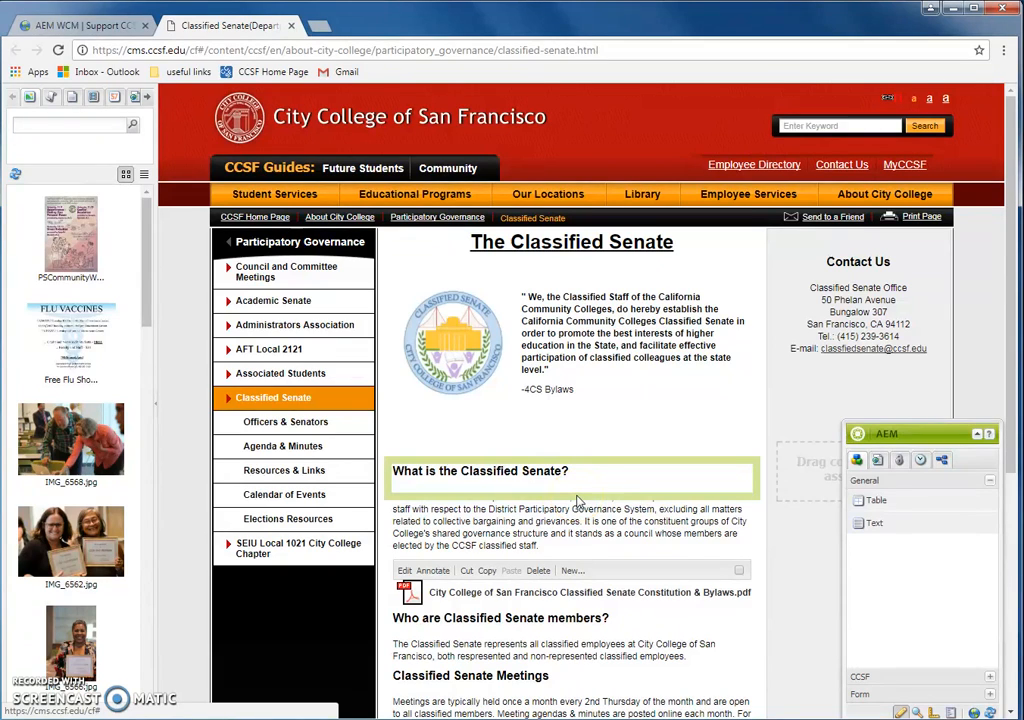
# Step: Drag the sidekick up to the top right beside the Classified Senate page title
pyautogui.moveTo(588, 495); pyautogui.dragTo(840, 503)
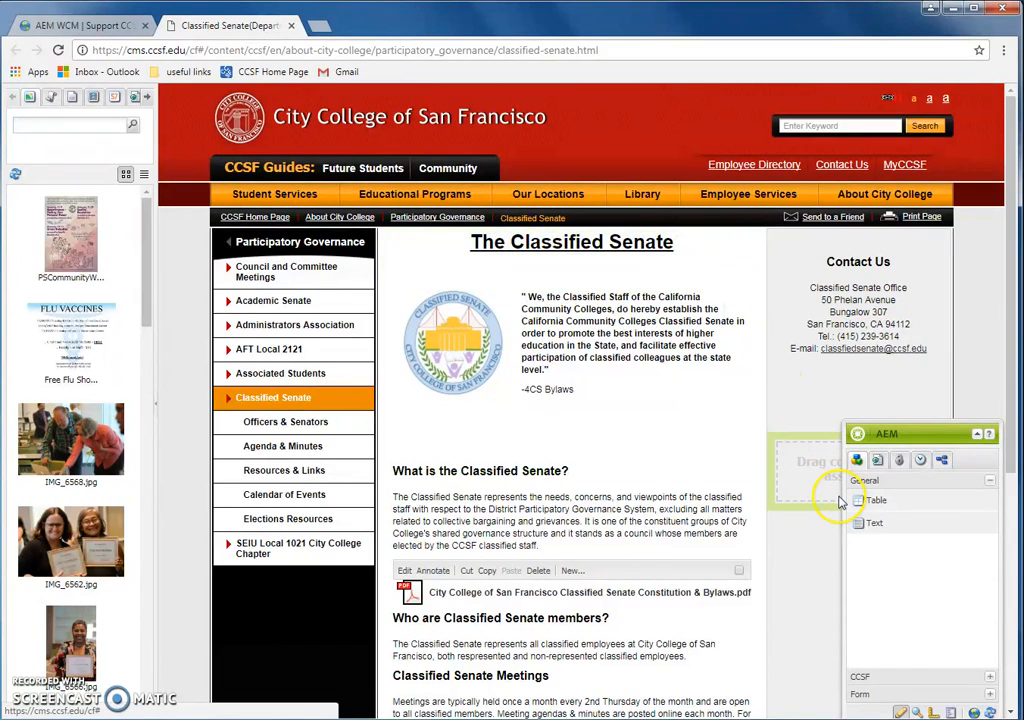
pyautogui.moveTo(884, 440); pyautogui.dragTo(864, 250)
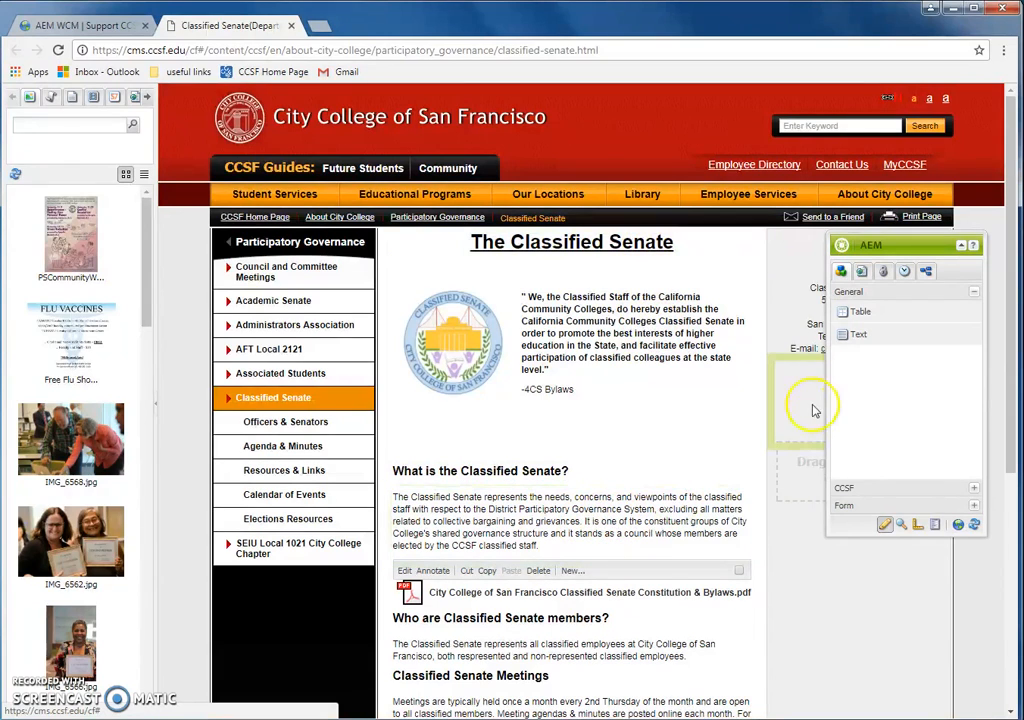
pyautogui.moveTo(898, 244); pyautogui.dragTo(901, 212)
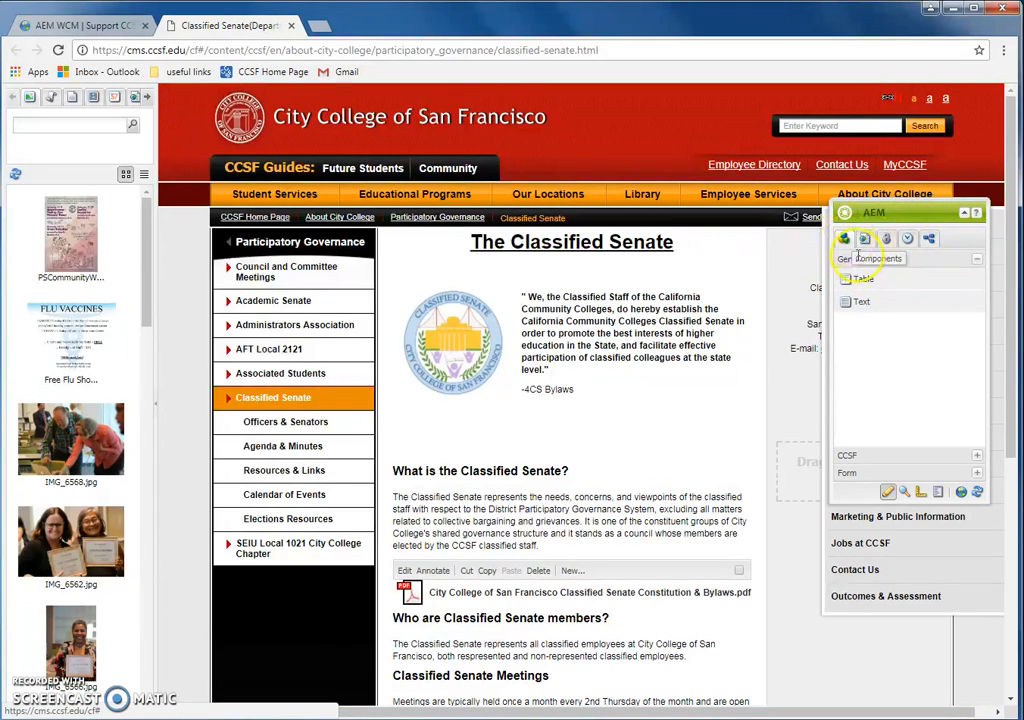
# Step: From the sidekick's CCSF group, drag a CCSF Title component below The Classified Senate heading
pyautogui.click(848, 455)
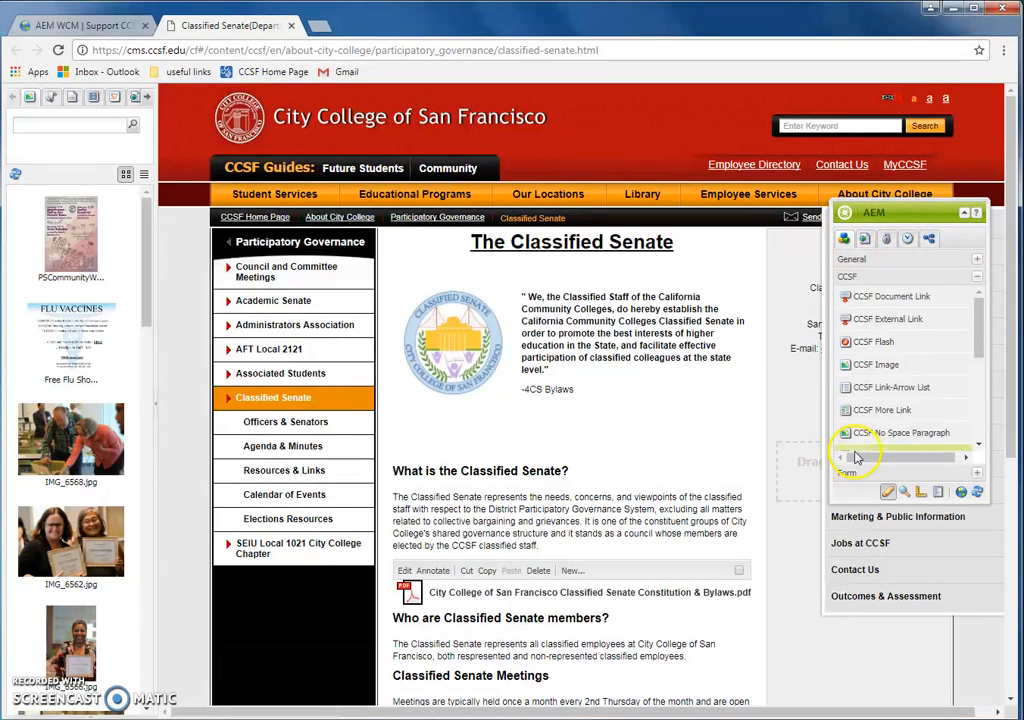
pyautogui.scroll(-5, 899, 345)
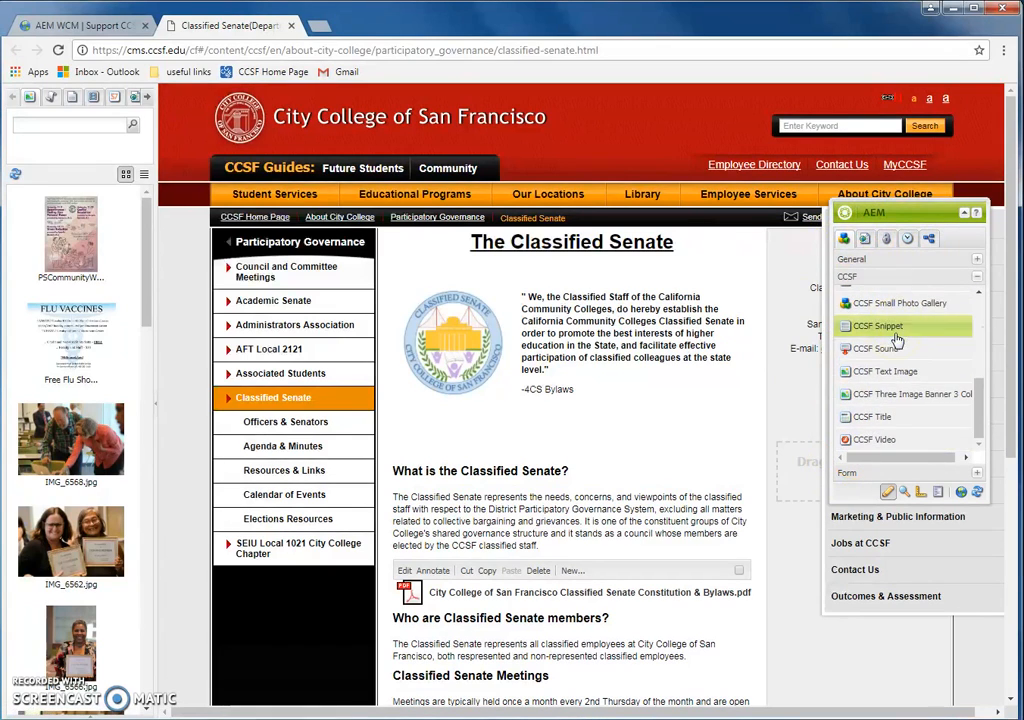
pyautogui.scroll(2, 928, 369)
pyautogui.scroll(5, 930, 375)
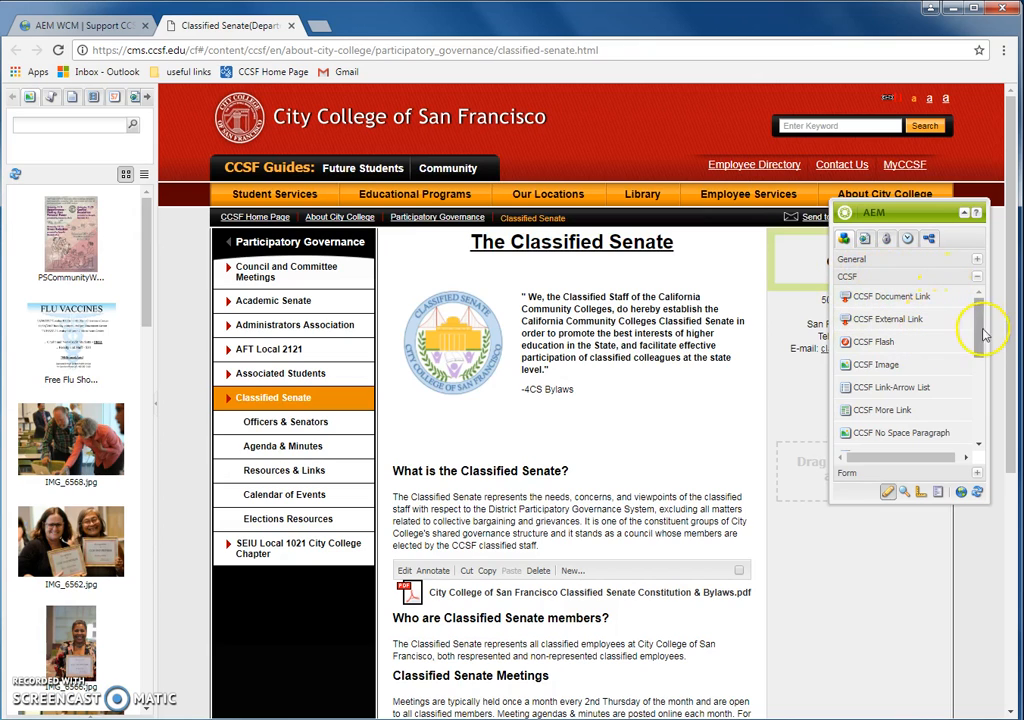
pyautogui.moveTo(984, 331); pyautogui.dragTo(975, 410)
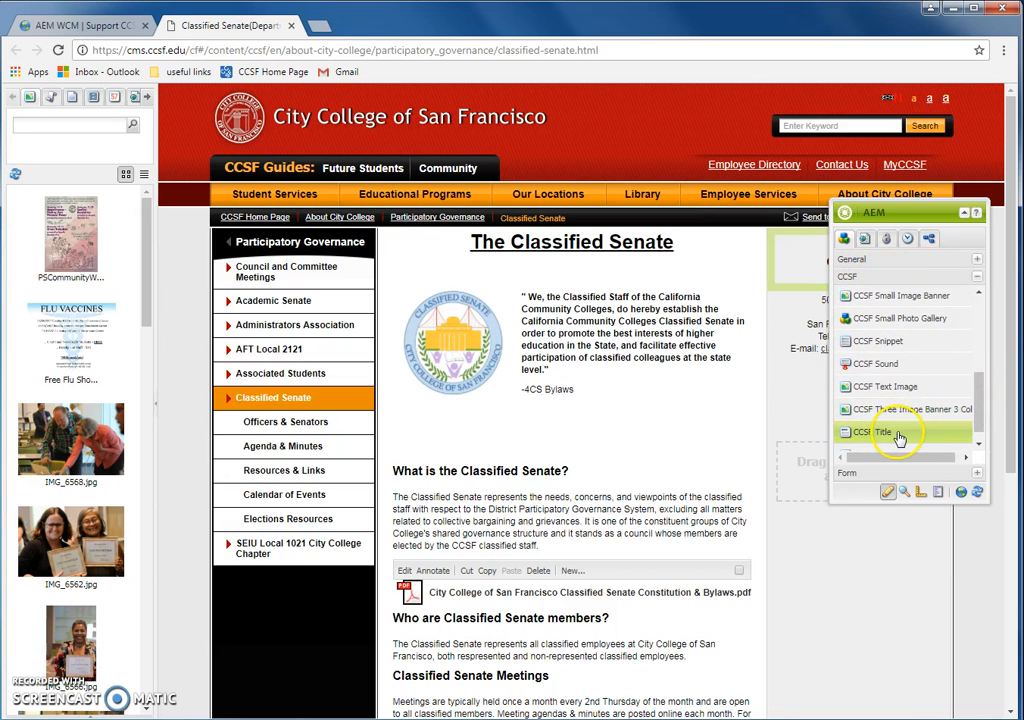
pyautogui.moveTo(903, 432); pyautogui.dragTo(533, 283)
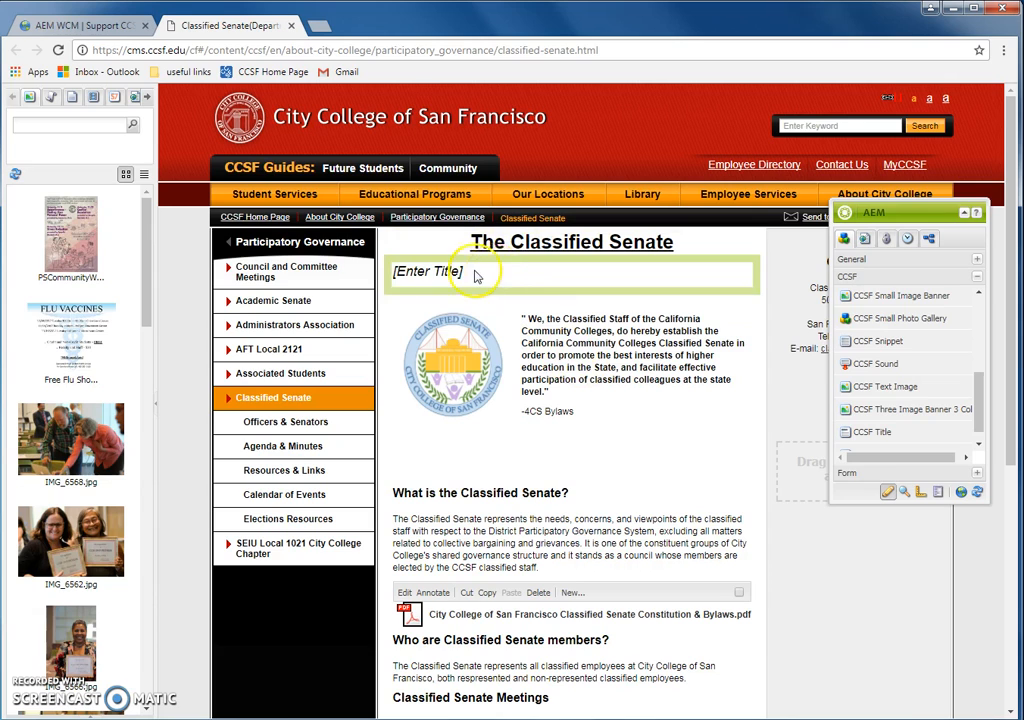
# Step: Edit the new title component to read 'Test Title' as Heading 2 and save it
pyautogui.rightClick(485, 277)
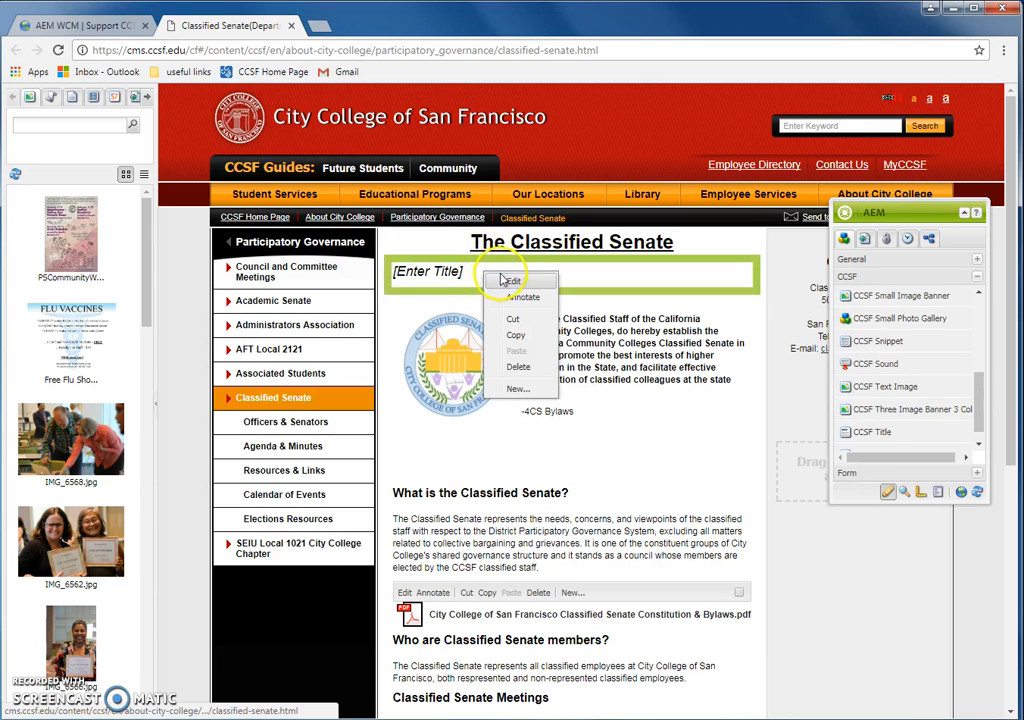
pyautogui.click(529, 286)
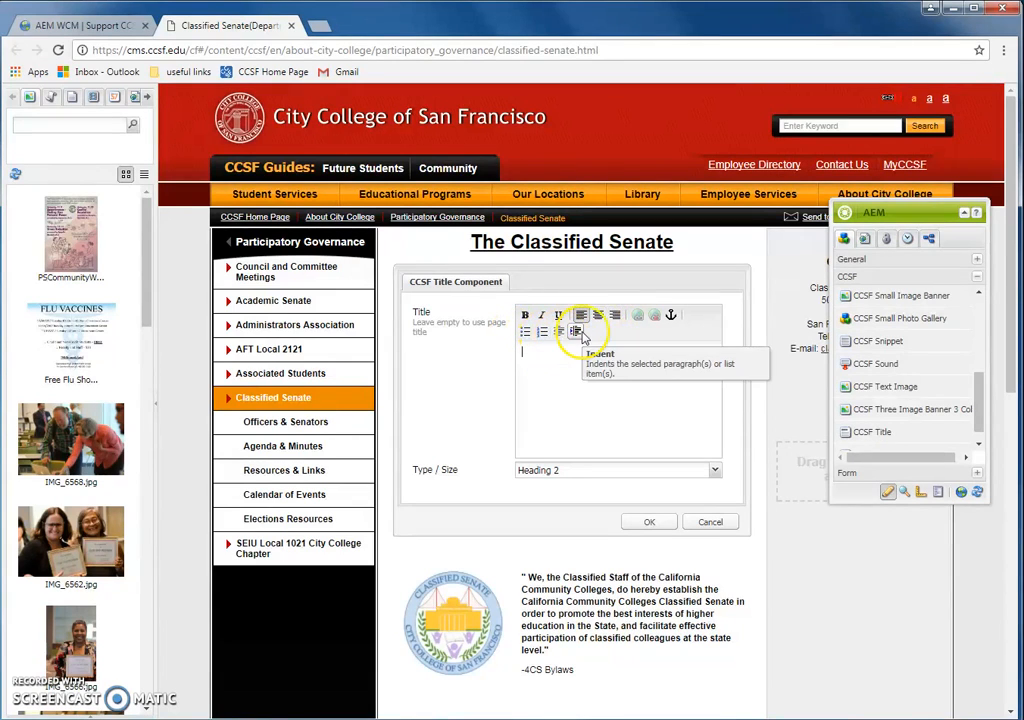
pyautogui.click(587, 483)
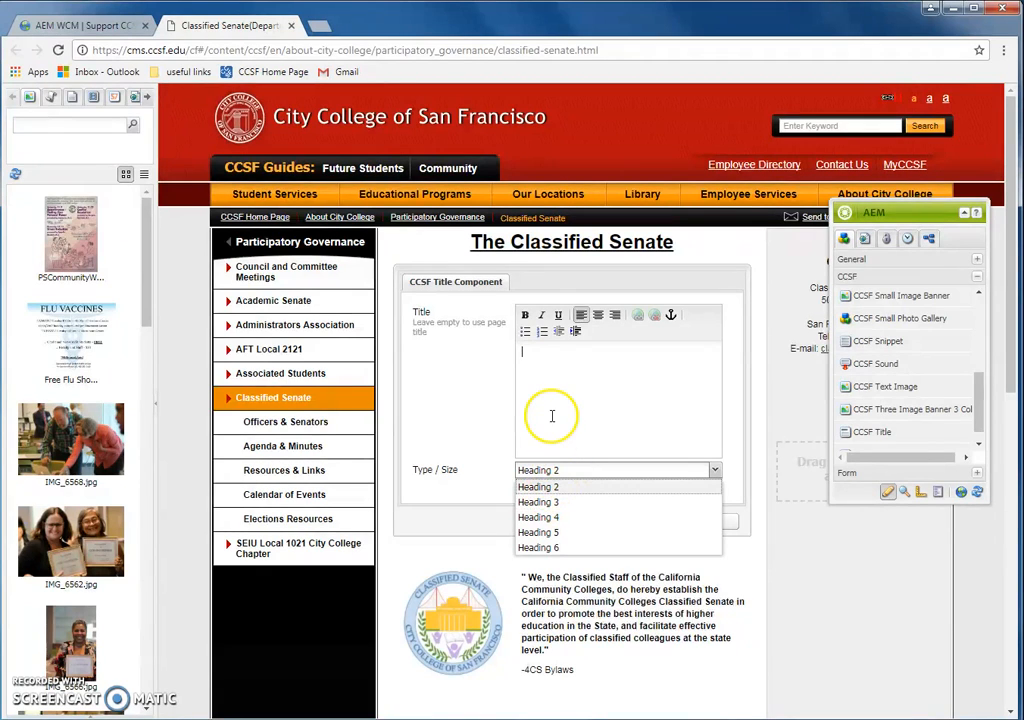
pyautogui.click(556, 474)
pyautogui.click(545, 410)
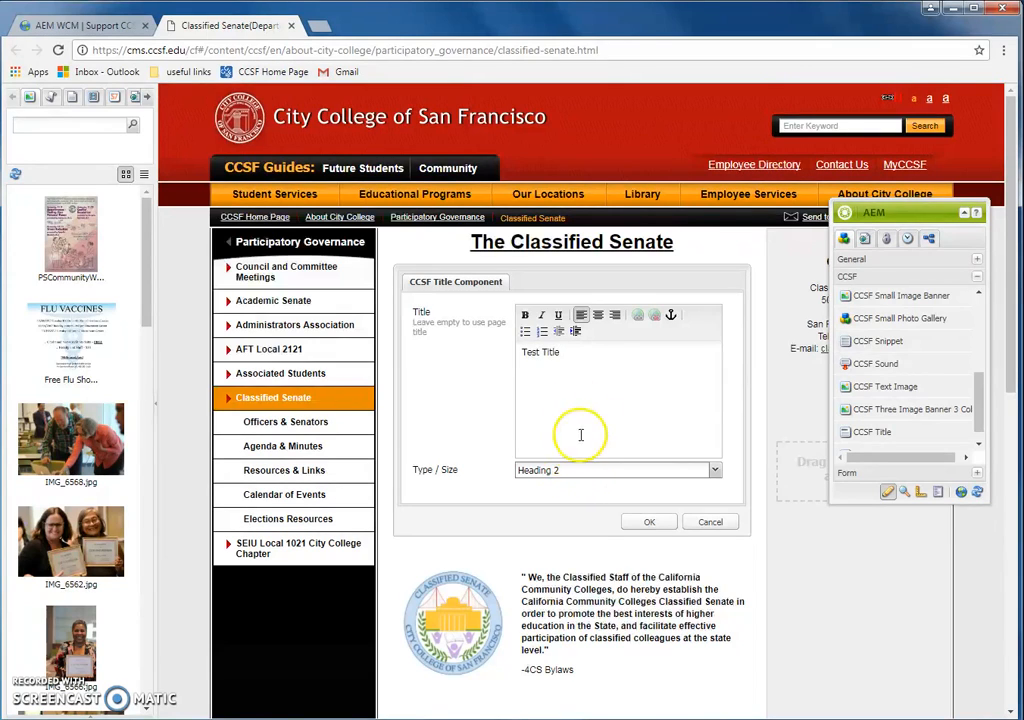
pyautogui.click(649, 522)
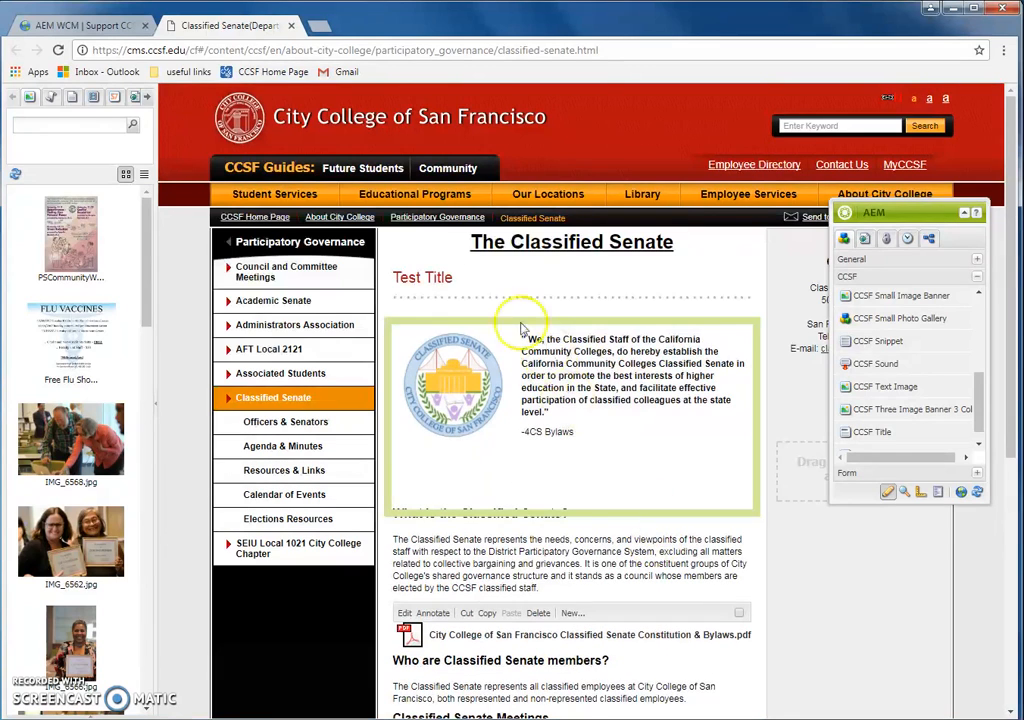
# Step: Change the Test Title size to Heading 3, then to Heading 4, applying each
pyautogui.rightClick(483, 283)
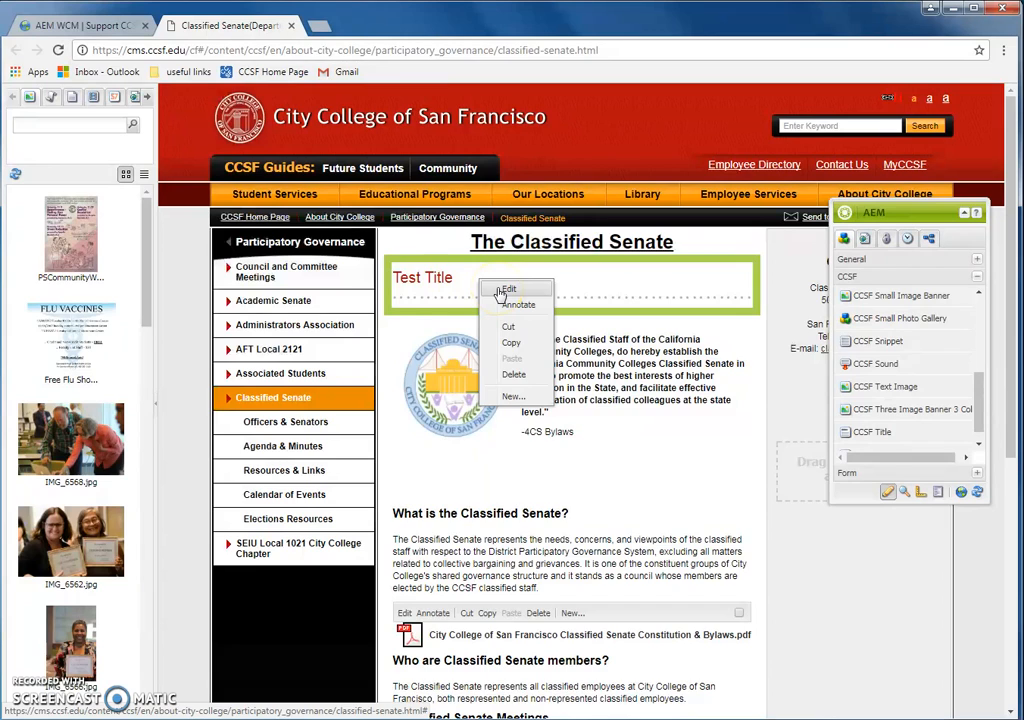
pyautogui.click(505, 290)
pyautogui.click(570, 477)
pyautogui.click(577, 502)
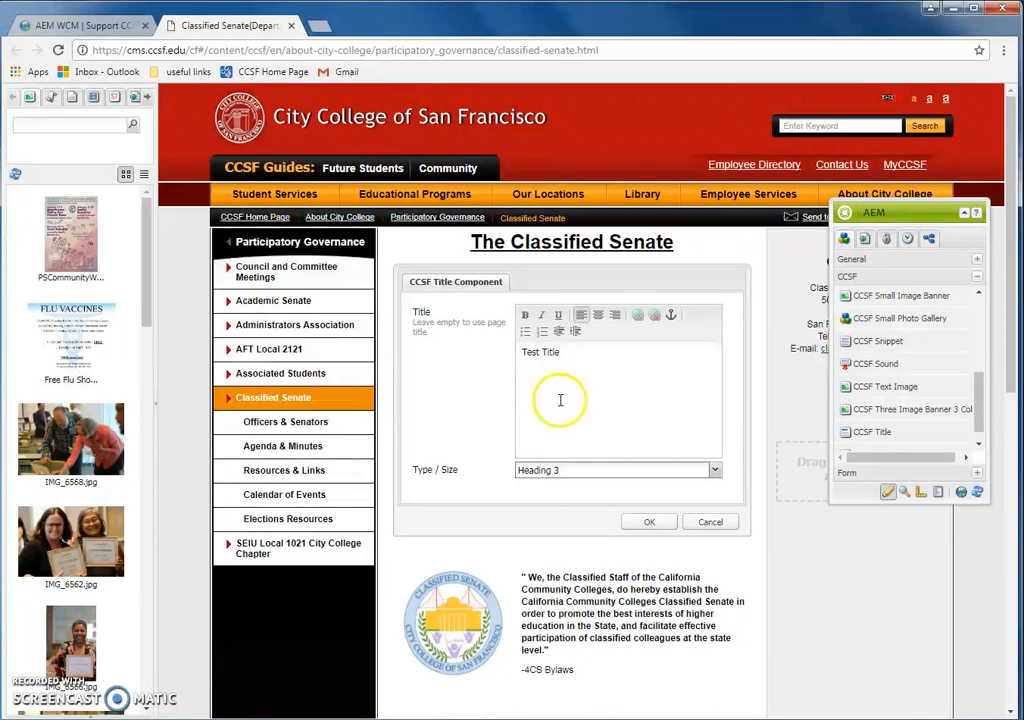
pyautogui.click(648, 524)
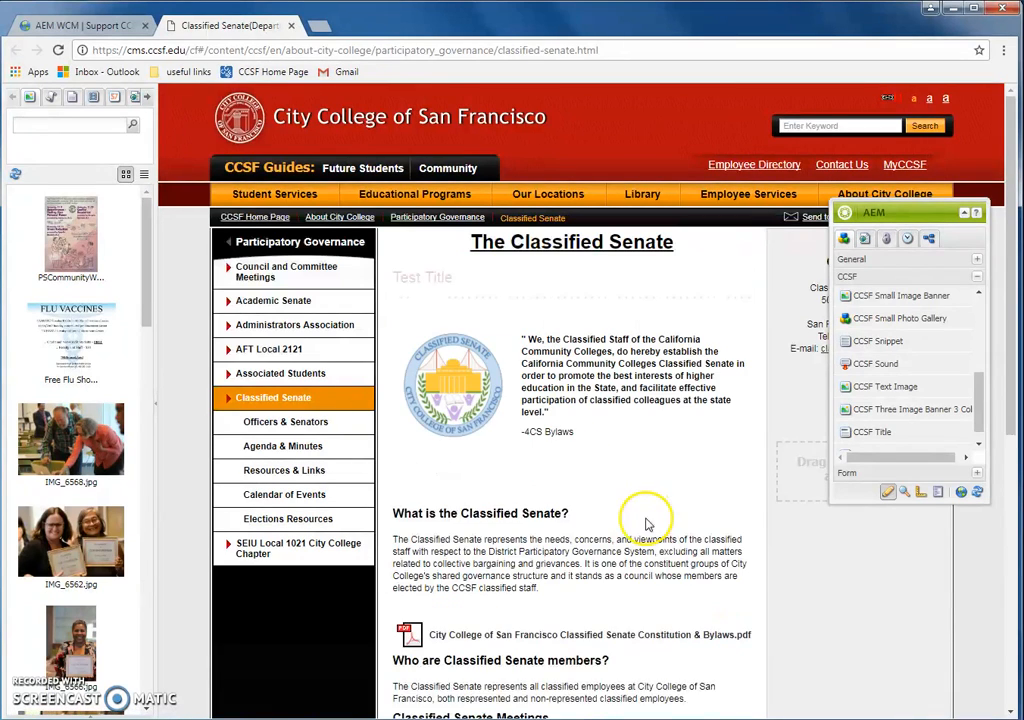
pyautogui.rightClick(466, 285)
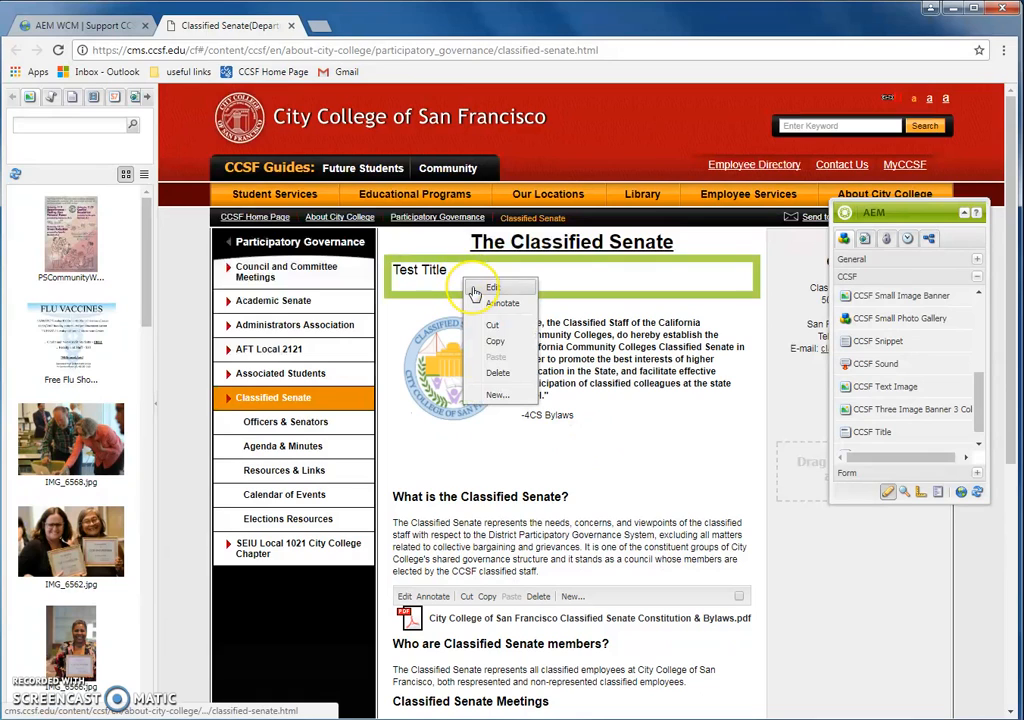
pyautogui.click(477, 289)
pyautogui.click(590, 474)
pyautogui.click(591, 518)
pyautogui.click(642, 521)
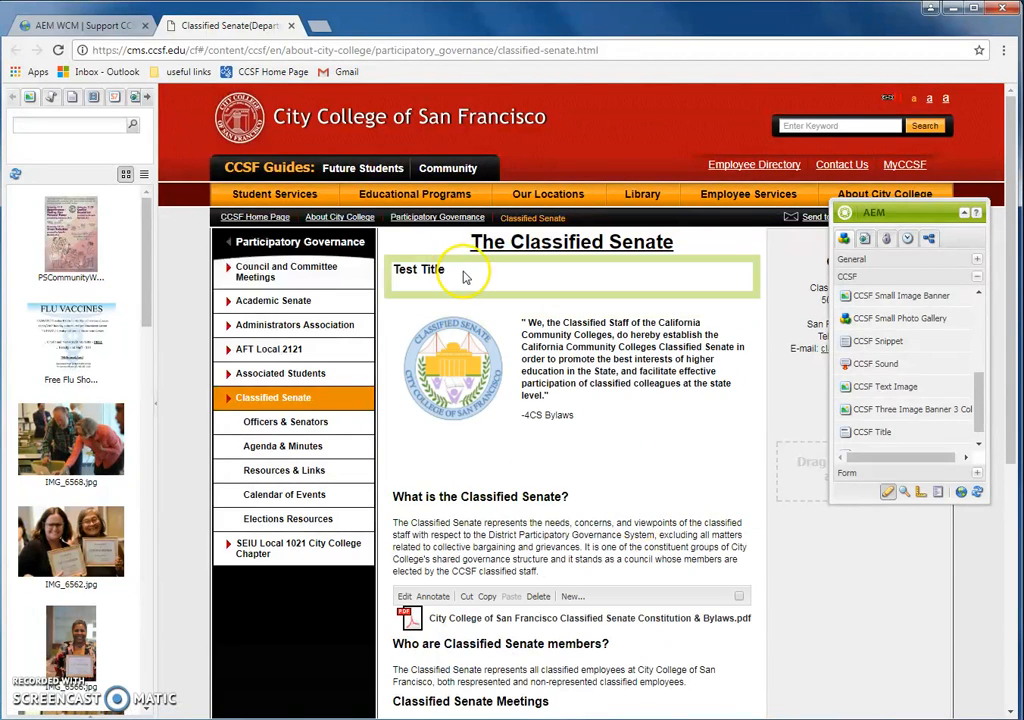
# Step: Shrink Test Title further to Heading 5, then to Heading 6
pyautogui.rightClick(468, 276)
pyautogui.click(486, 280)
pyautogui.click(563, 476)
pyautogui.click(569, 533)
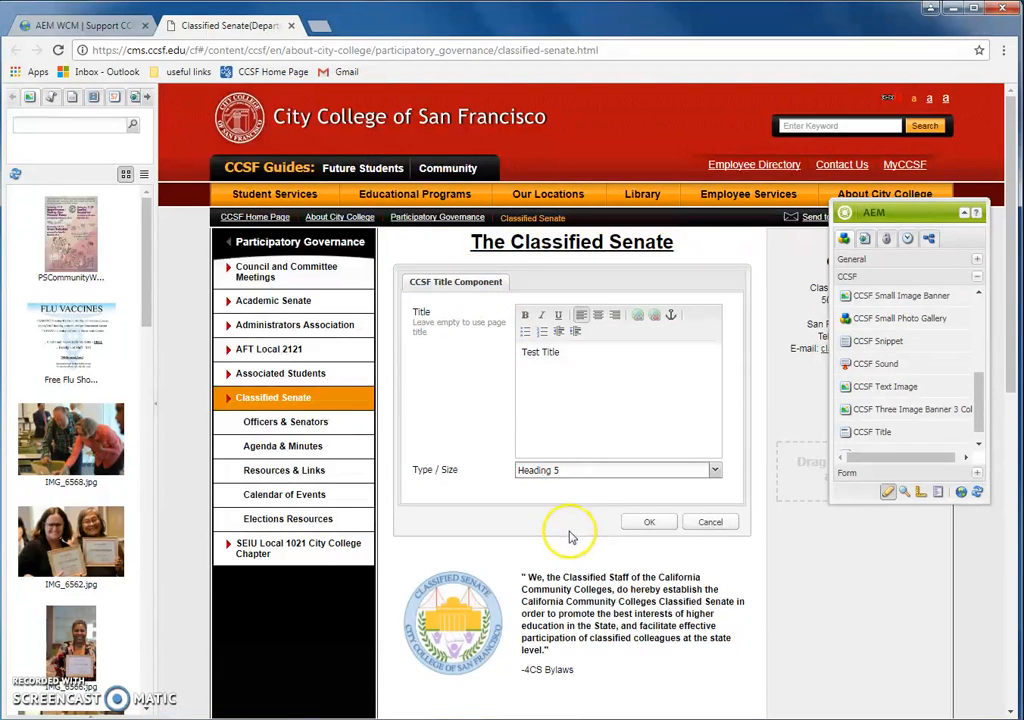
pyautogui.click(647, 522)
pyautogui.rightClick(458, 275)
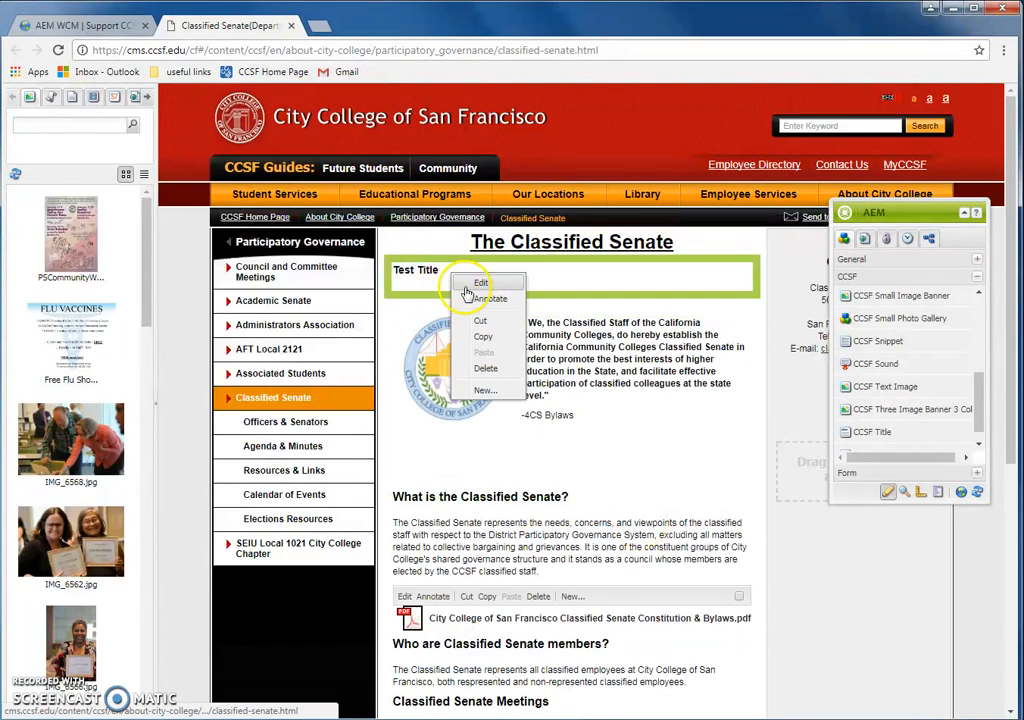
pyautogui.click(484, 282)
pyautogui.click(553, 476)
pyautogui.click(549, 543)
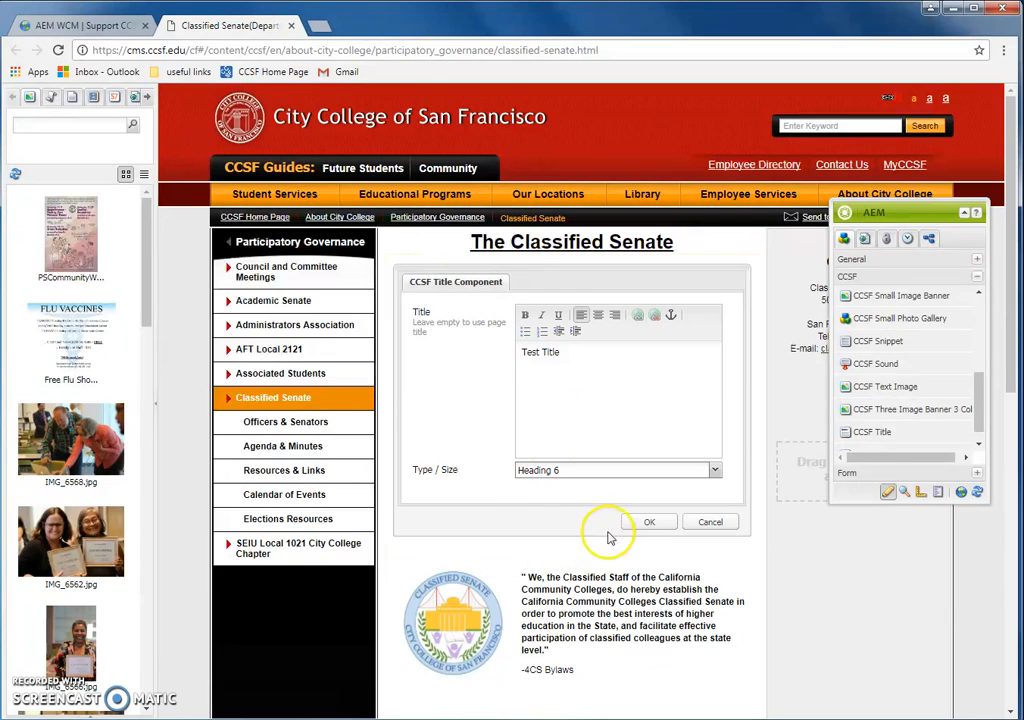
pyautogui.click(647, 522)
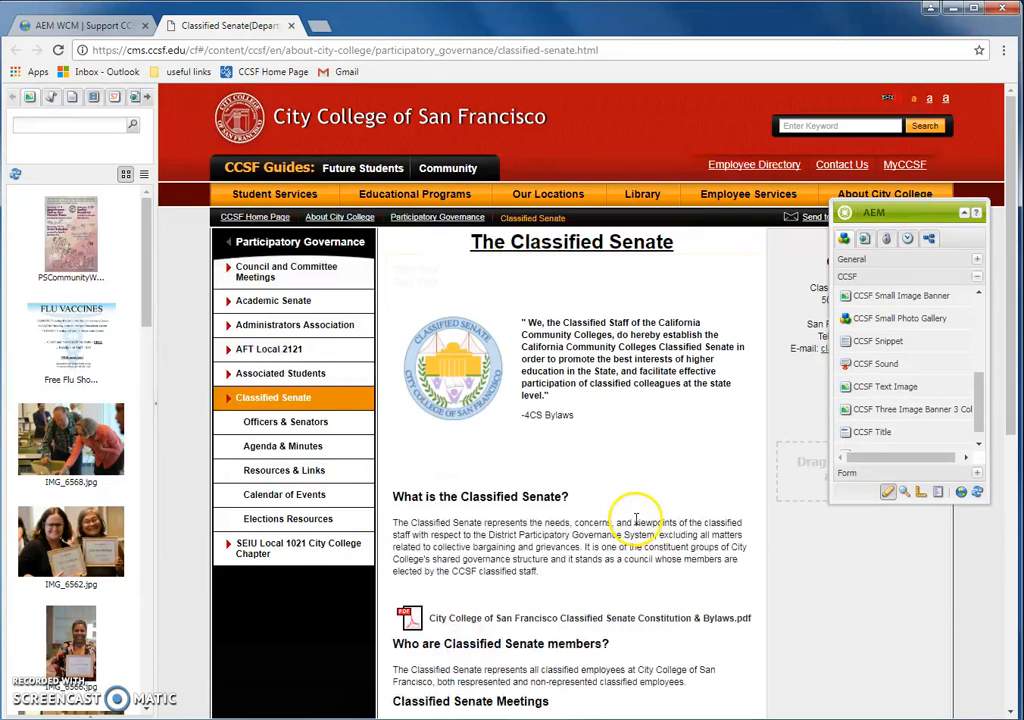
# Step: Reopen the Test Title settings, confirm Heading 6 is kept, and close without changes
pyautogui.rightClick(460, 272)
pyautogui.click(486, 284)
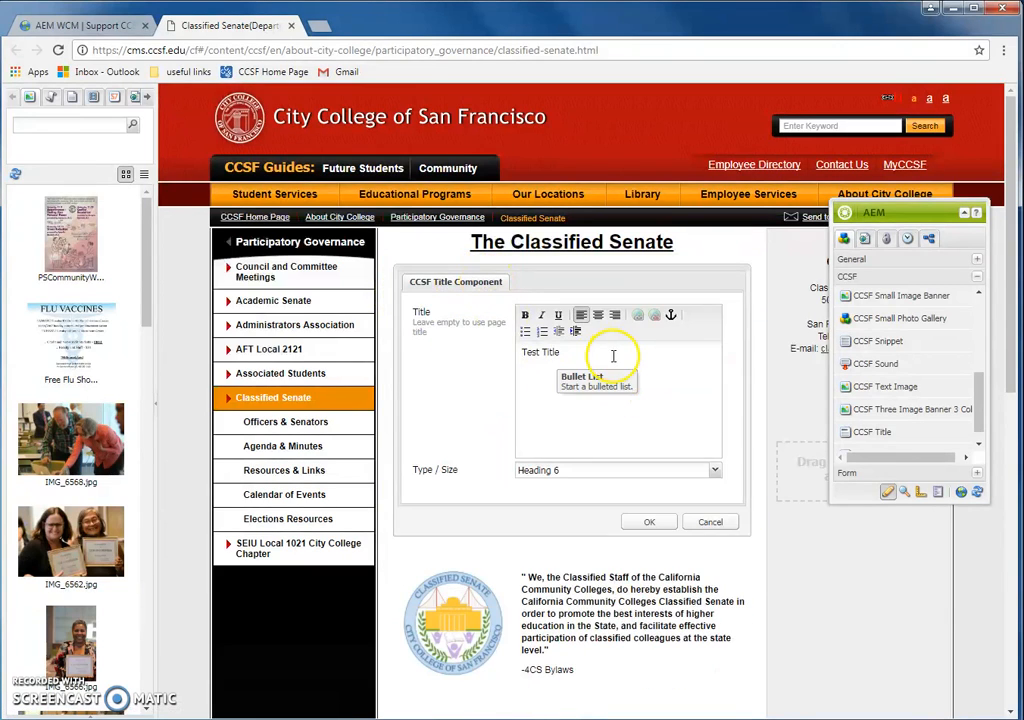
pyautogui.moveTo(600, 362); pyautogui.dragTo(507, 361)
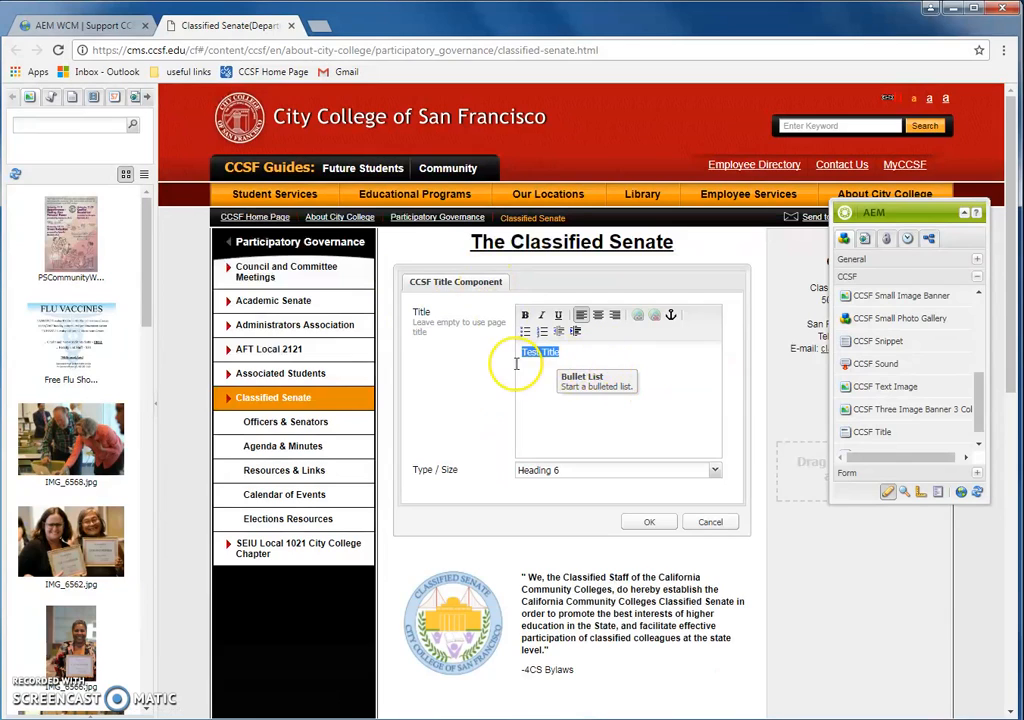
pyautogui.click(619, 474)
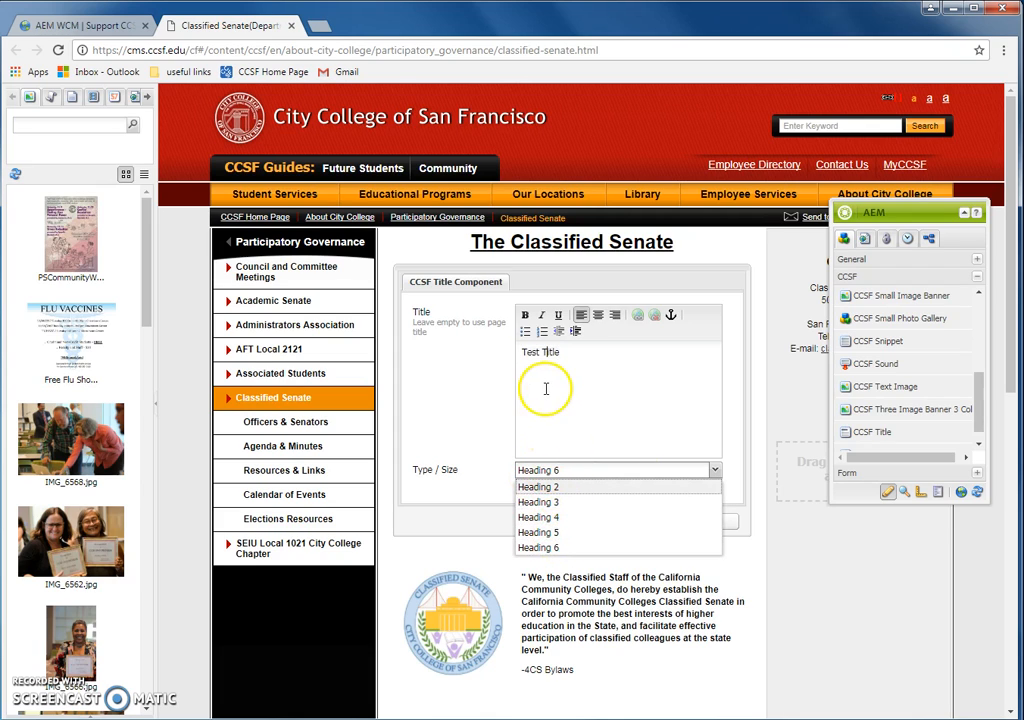
pyautogui.moveTo(562, 366); pyautogui.dragTo(522, 363)
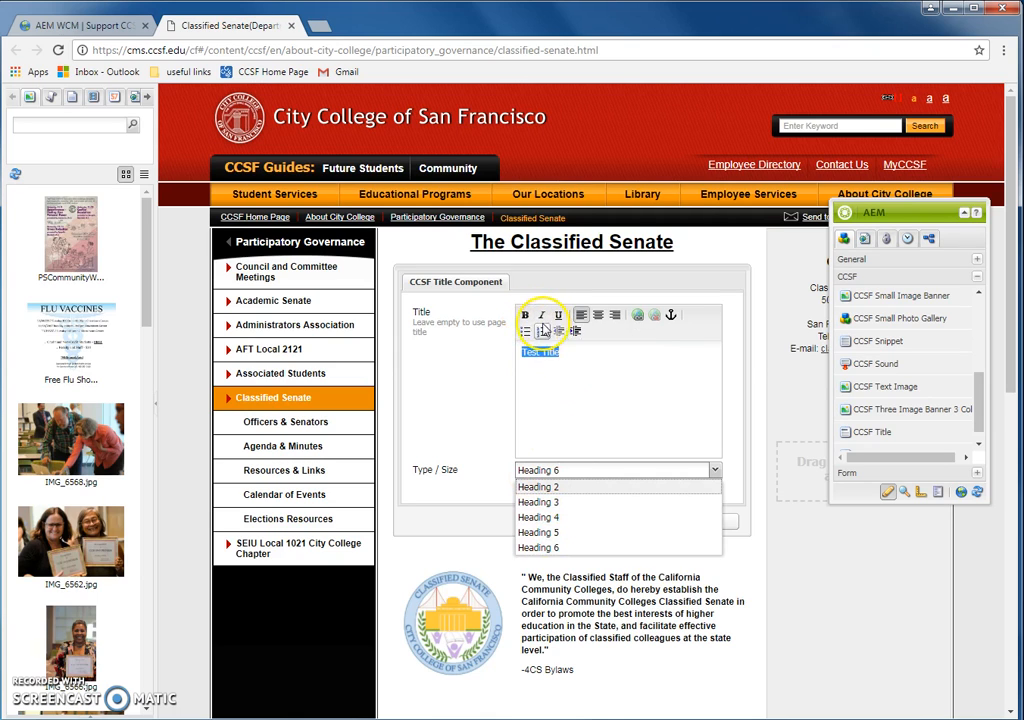
pyautogui.click(619, 380)
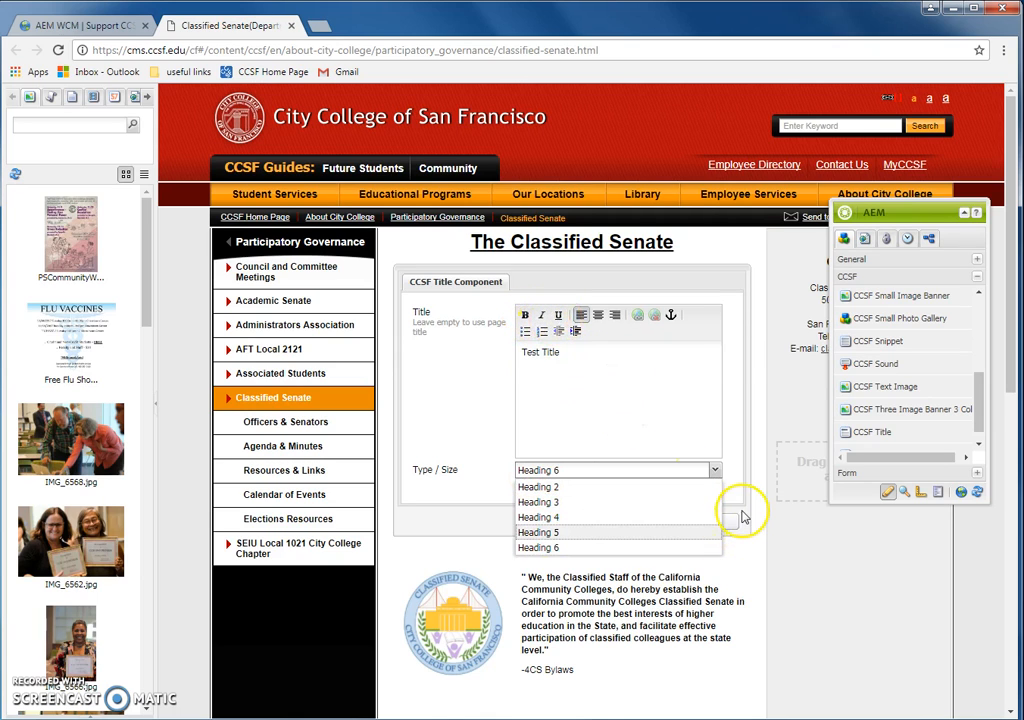
pyautogui.click(665, 477)
pyautogui.click(706, 521)
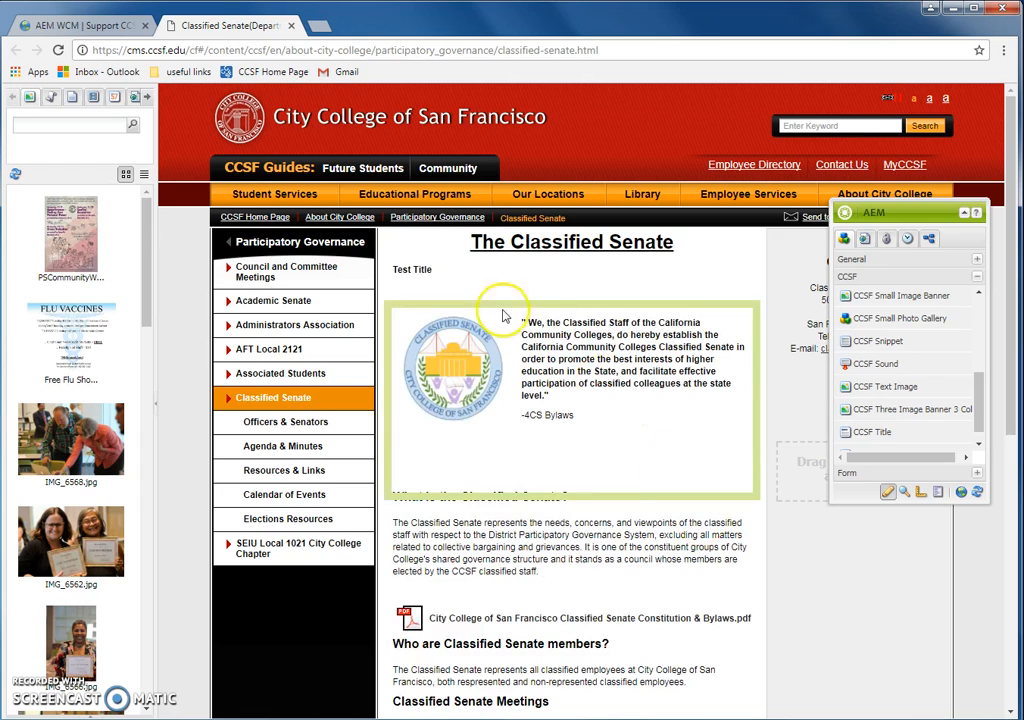
# Step: Delete the Test Title component from the Classified Senate page and confirm with Yes
pyautogui.rightClick(449, 278)
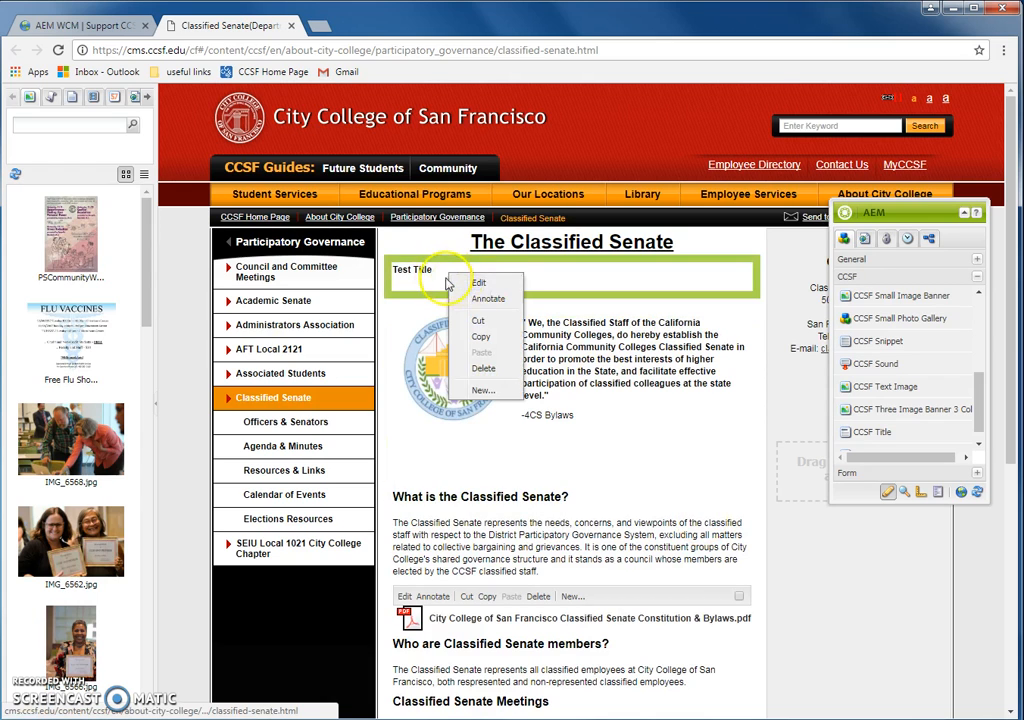
pyautogui.click(484, 370)
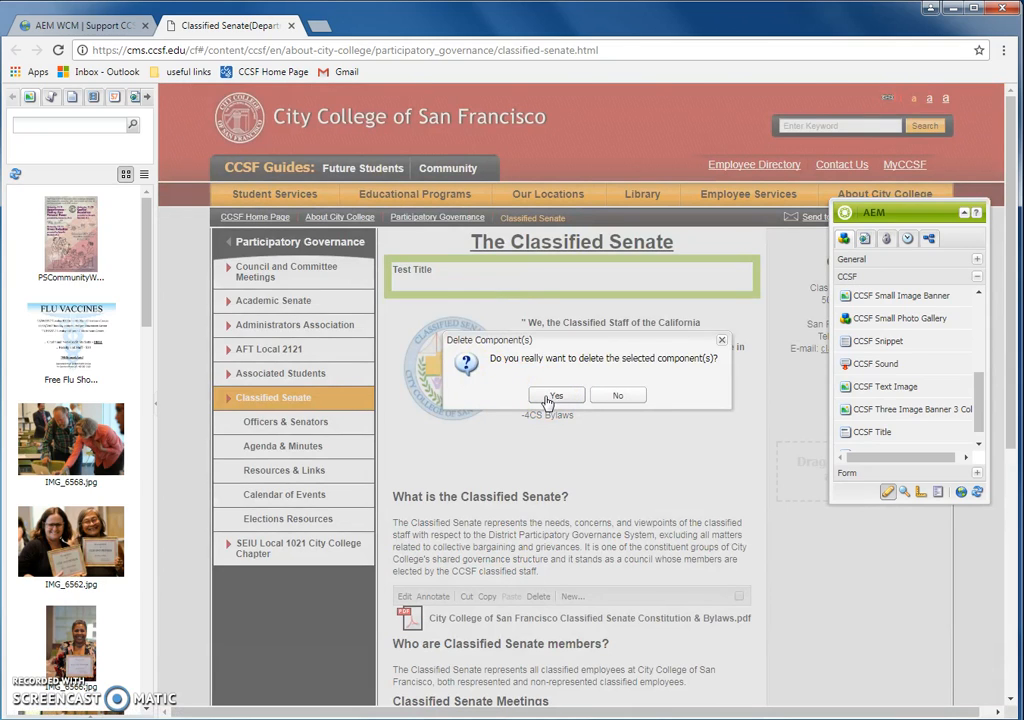
pyautogui.click(545, 400)
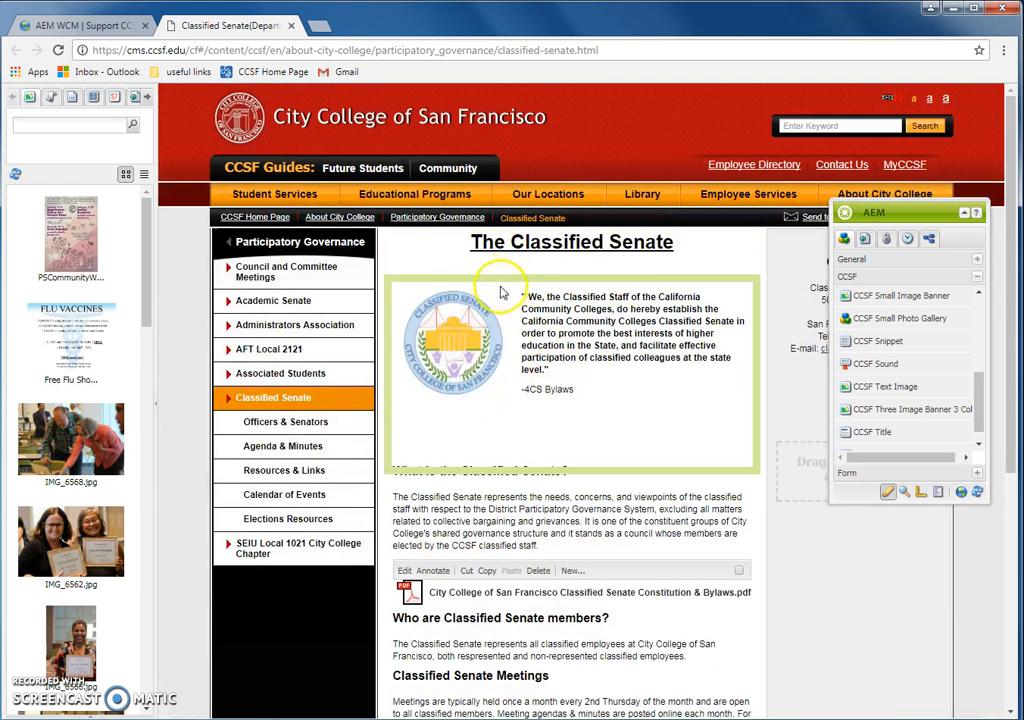
# Step: Drag a Text component from the General group below the heading, above the quote, and edit it
pyautogui.rightClick(536, 520)
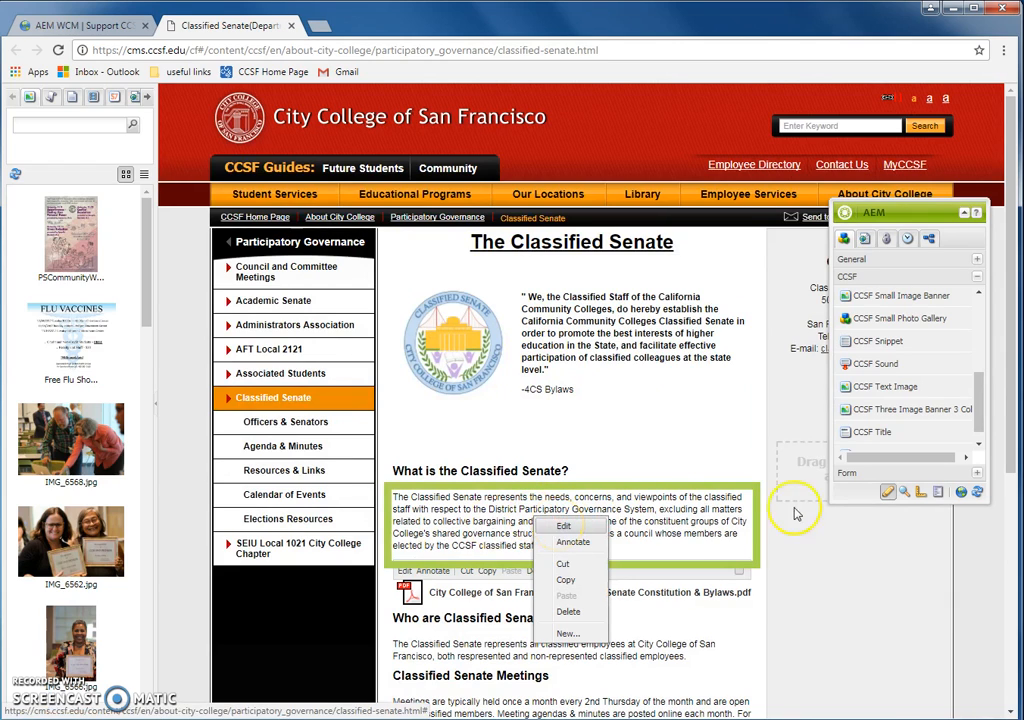
pyautogui.click(856, 262)
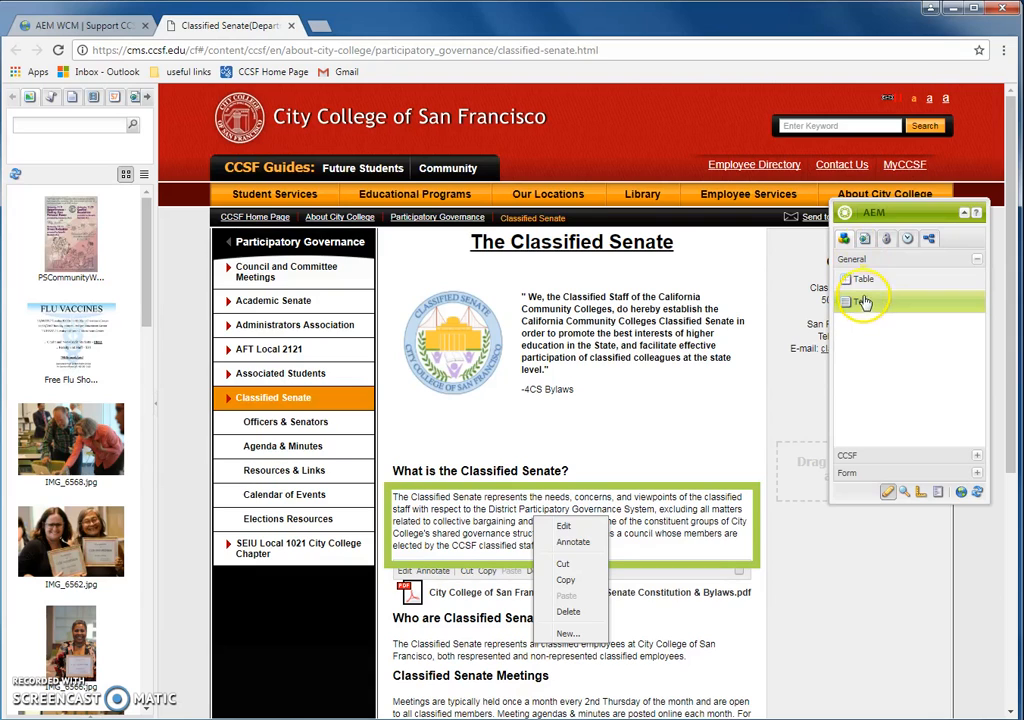
pyautogui.moveTo(872, 308); pyautogui.dragTo(588, 334)
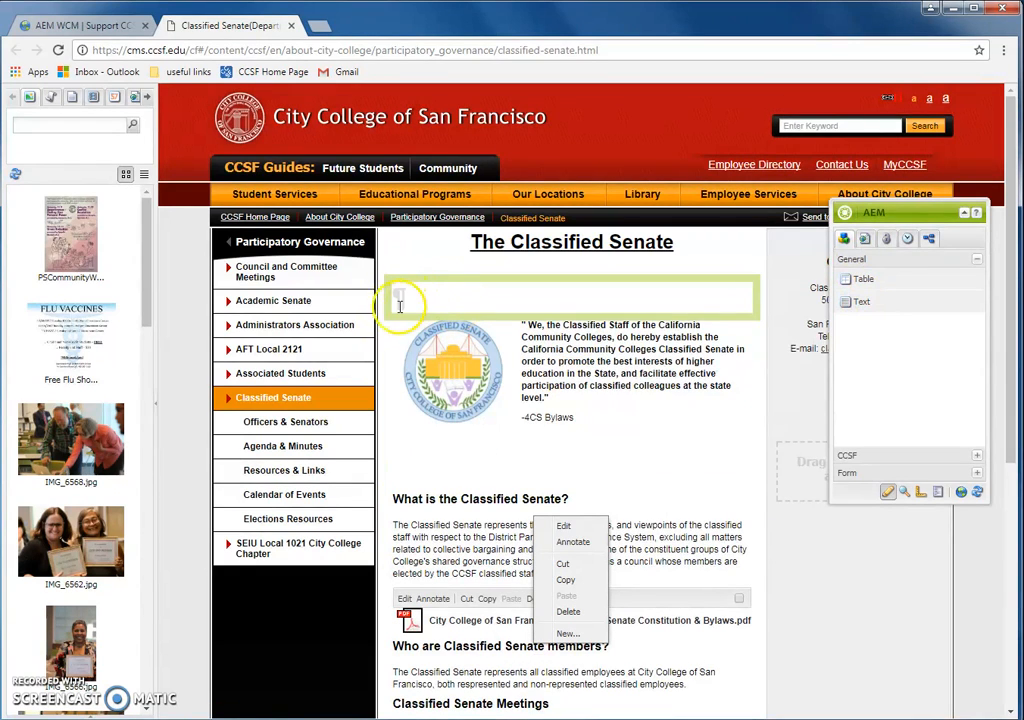
pyautogui.rightClick(432, 299)
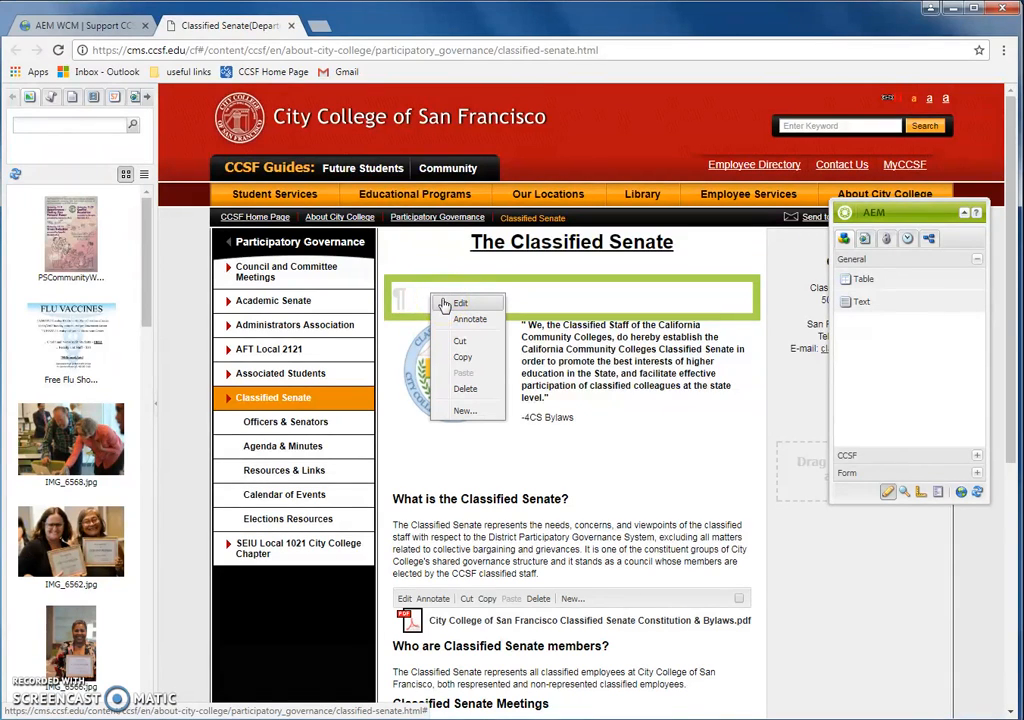
pyautogui.click(458, 303)
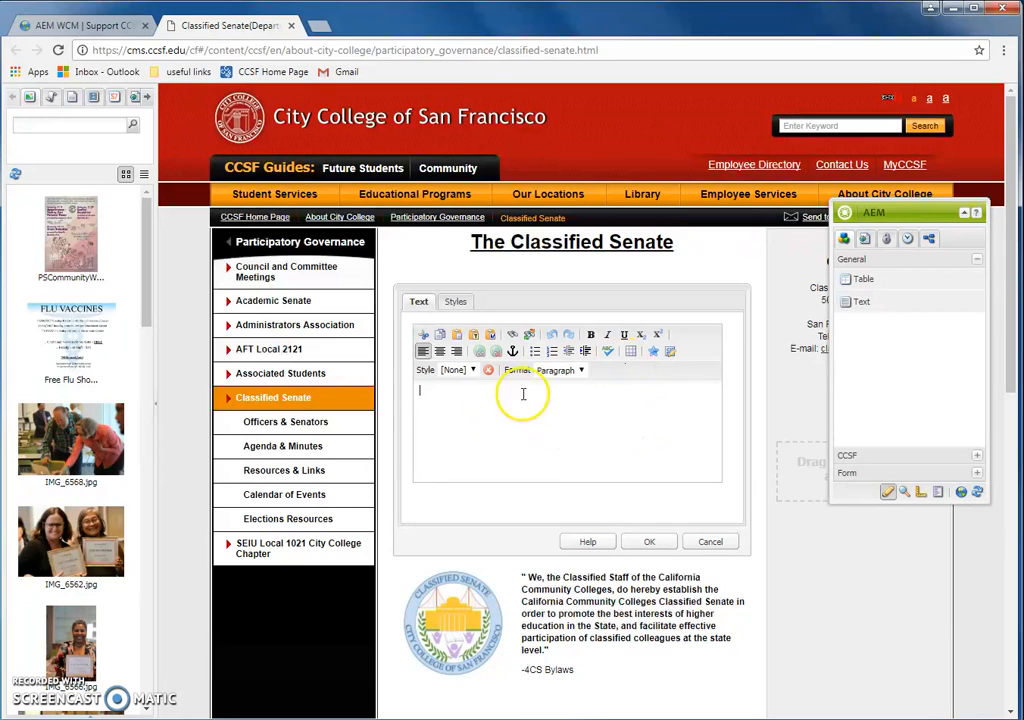
# Step: Enter 'Practice Text' in the new Text component and save it to the page
pyautogui.click(555, 372)
pyautogui.click(605, 381)
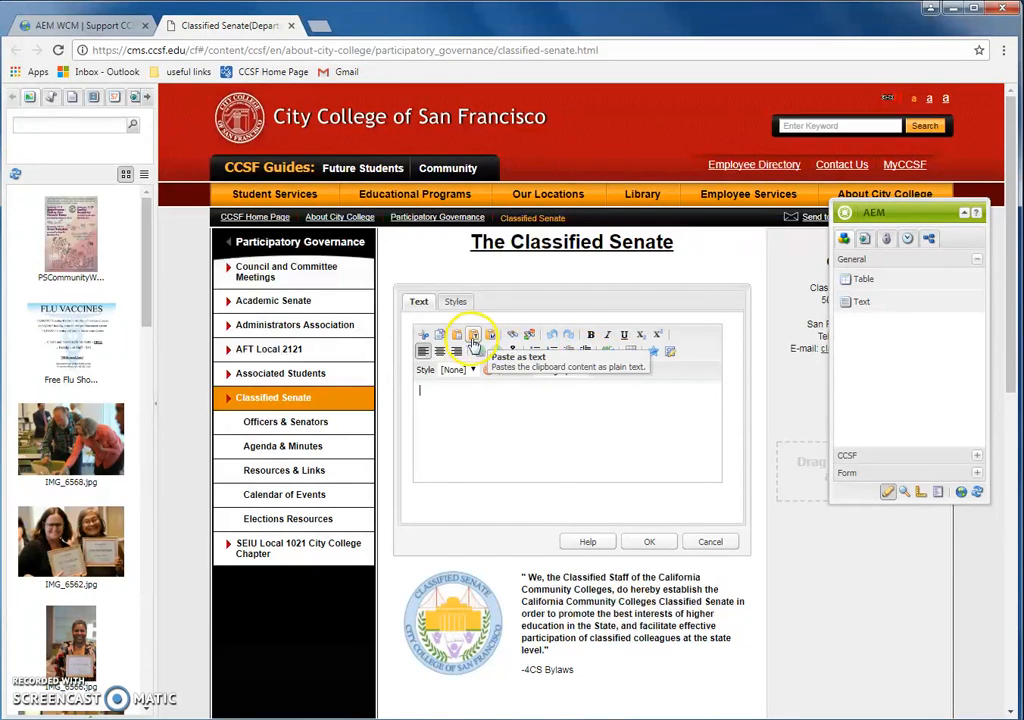
pyautogui.click(651, 356)
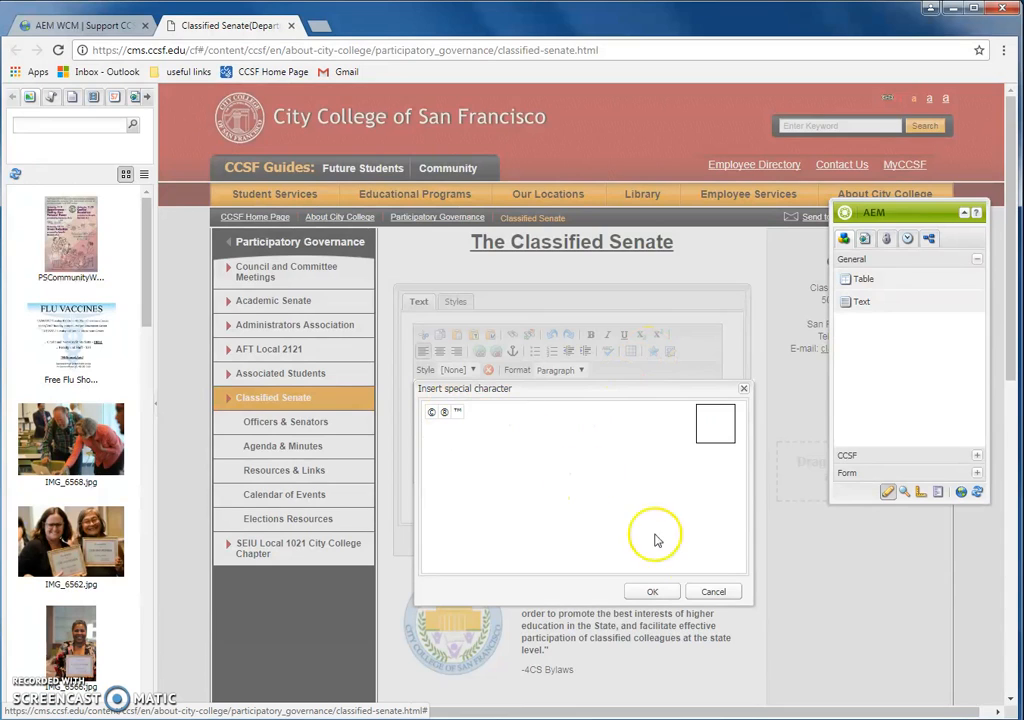
pyautogui.click(714, 591)
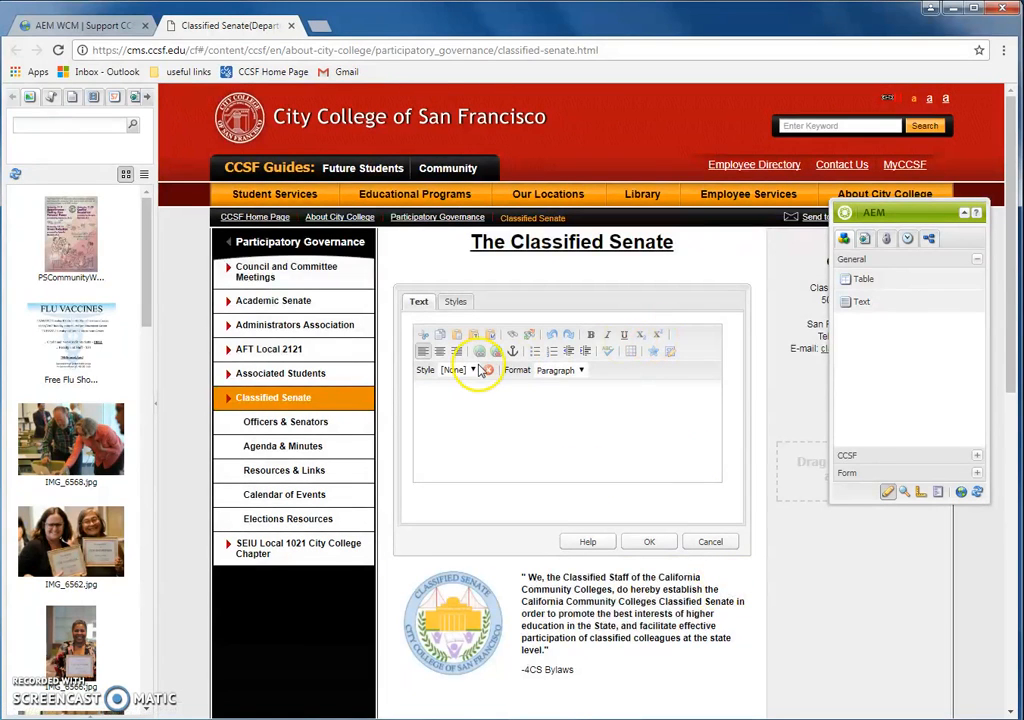
pyautogui.click(460, 370)
pyautogui.click(466, 371)
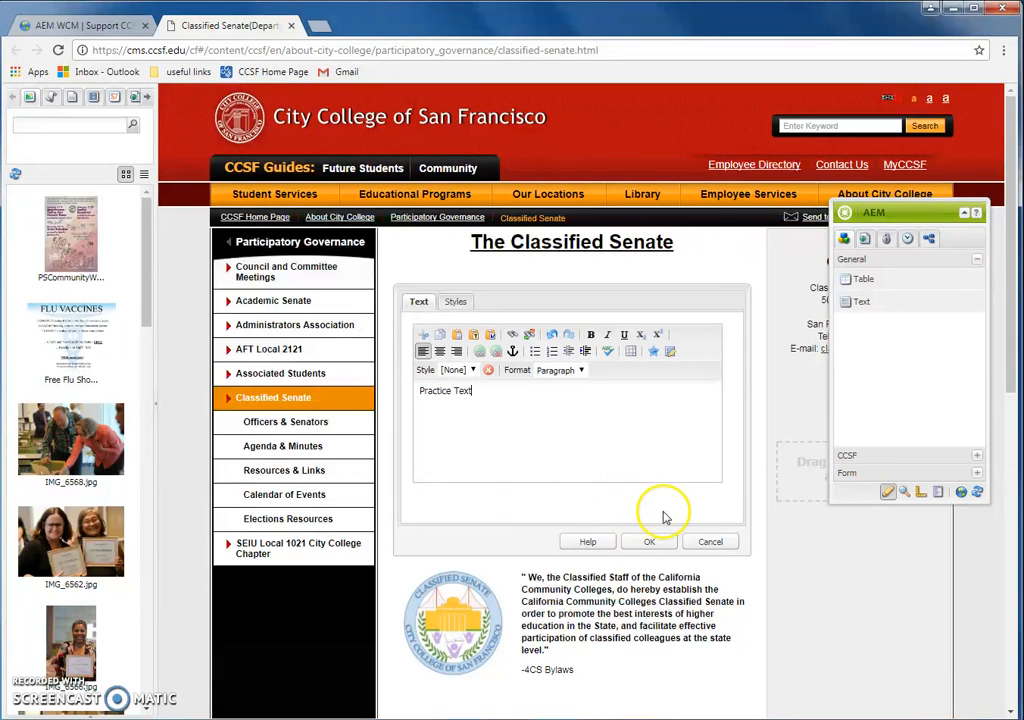
pyautogui.click(651, 543)
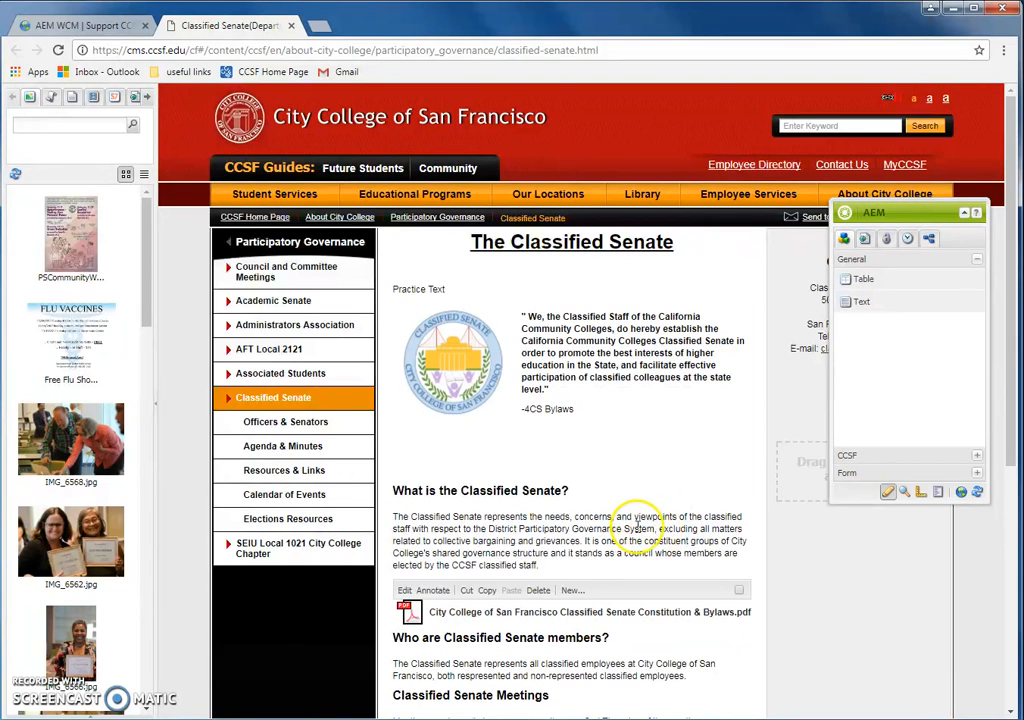
pyautogui.rightClick(452, 290)
# Step: Reopen the Practice Text component and delete the words 'Practice Text'
pyautogui.click(473, 293)
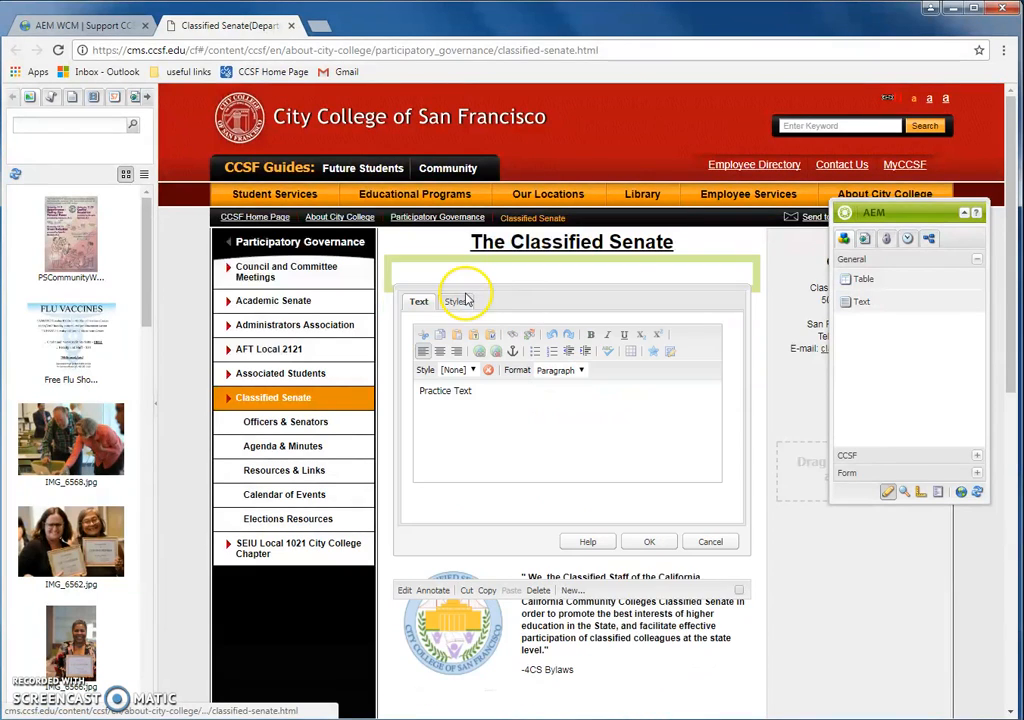
pyautogui.moveTo(482, 393); pyautogui.dragTo(414, 392)
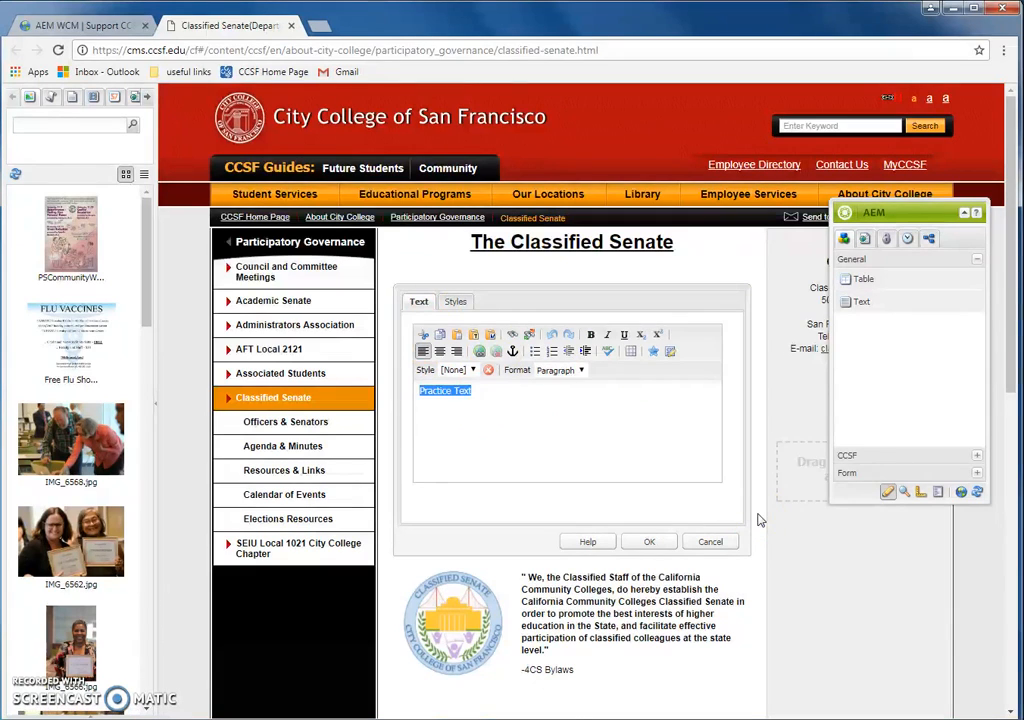
pyautogui.press('Delete')
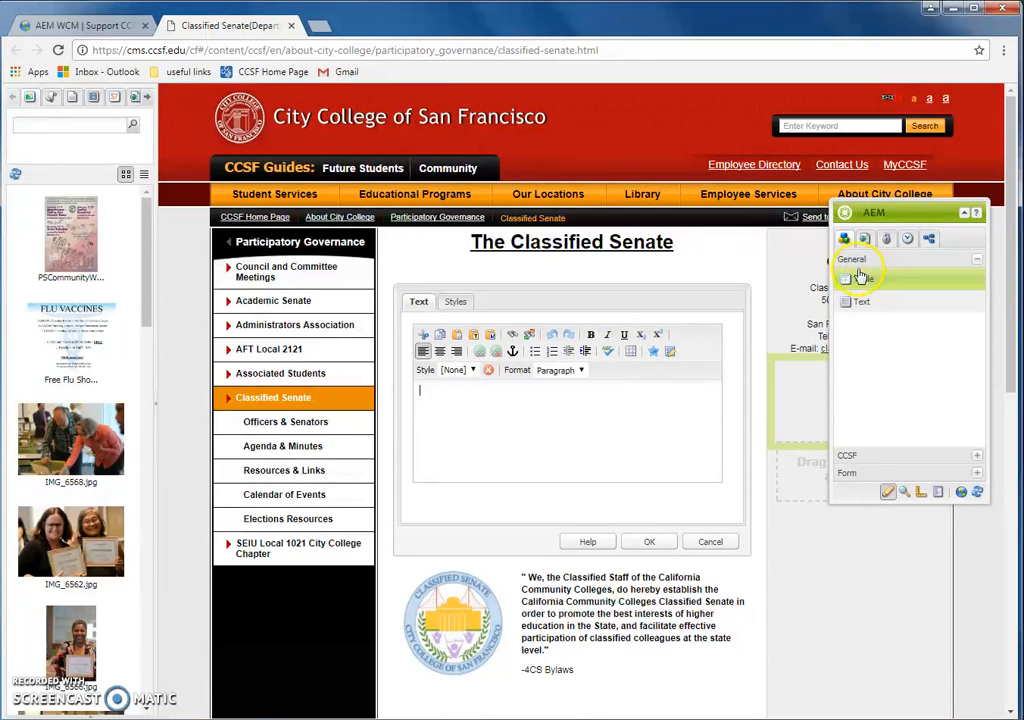
# Step: Insert a 3-column, 2-row table with no header row, reviewing width and cell padding
pyautogui.click(633, 351)
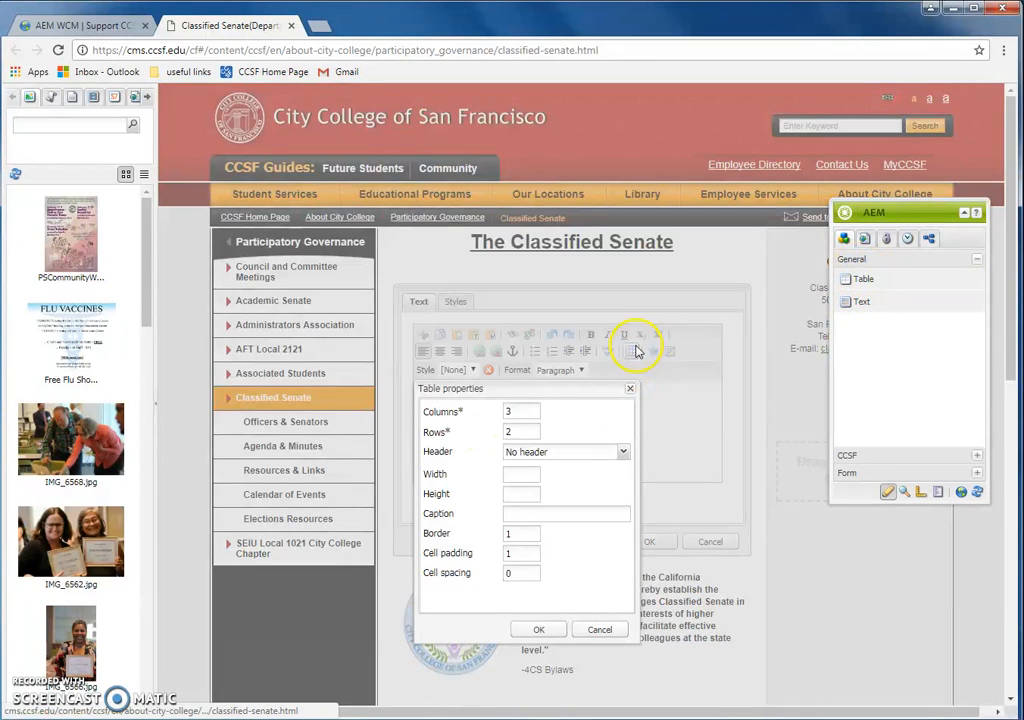
pyautogui.click(540, 451)
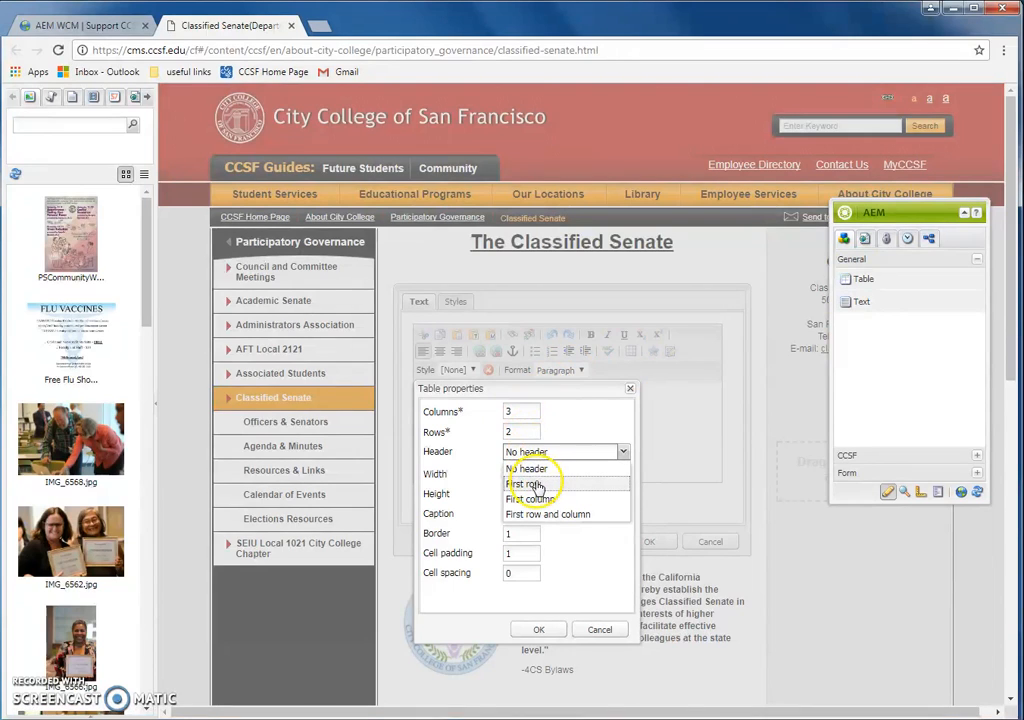
pyautogui.click(540, 467)
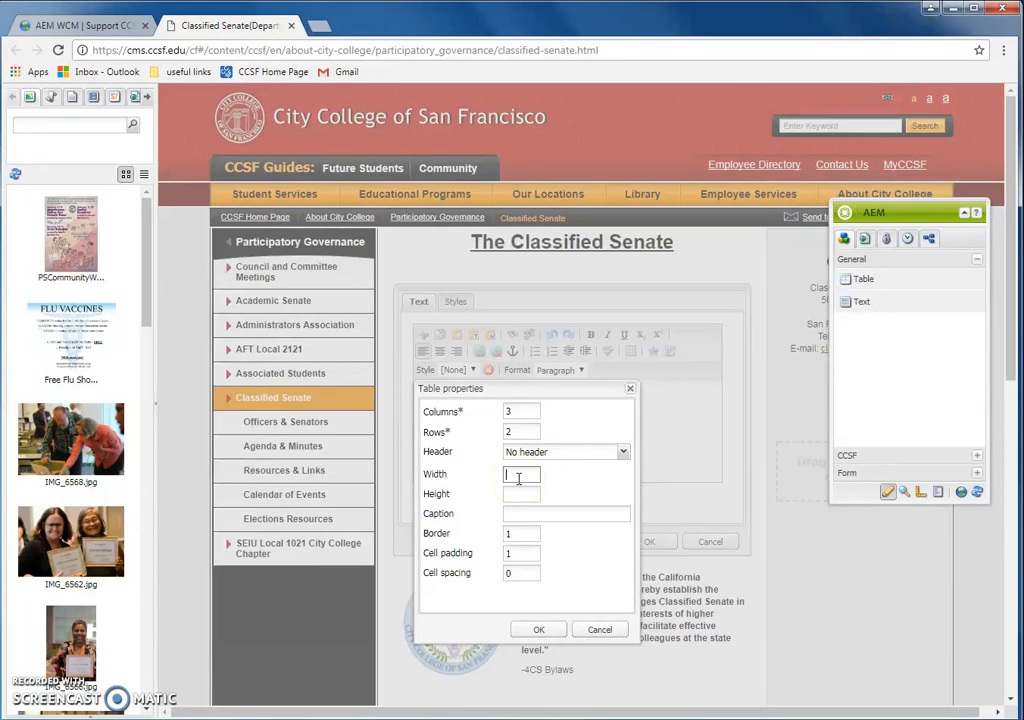
pyautogui.click(521, 476)
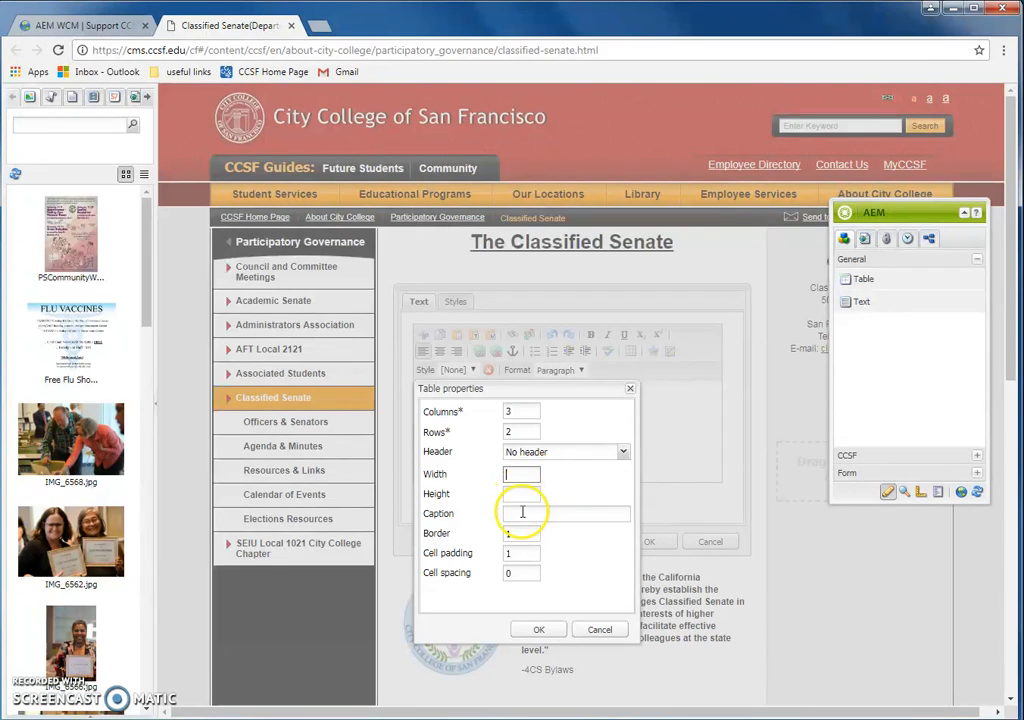
pyautogui.click(509, 555)
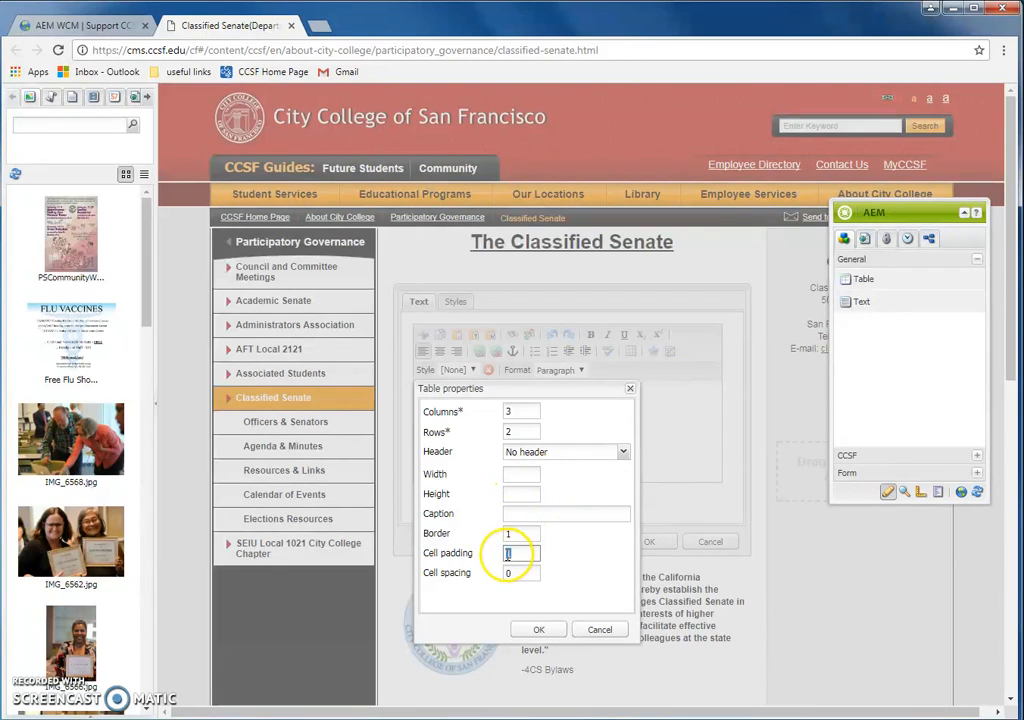
pyautogui.moveTo(508, 553); pyautogui.dragTo(520, 553)
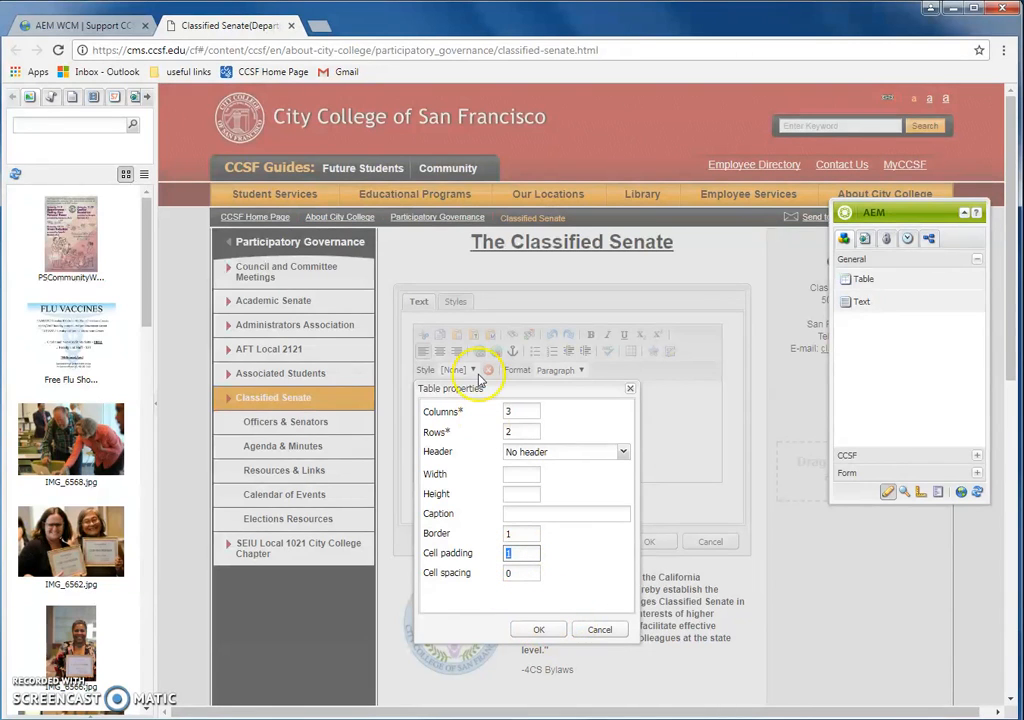
pyautogui.click(540, 629)
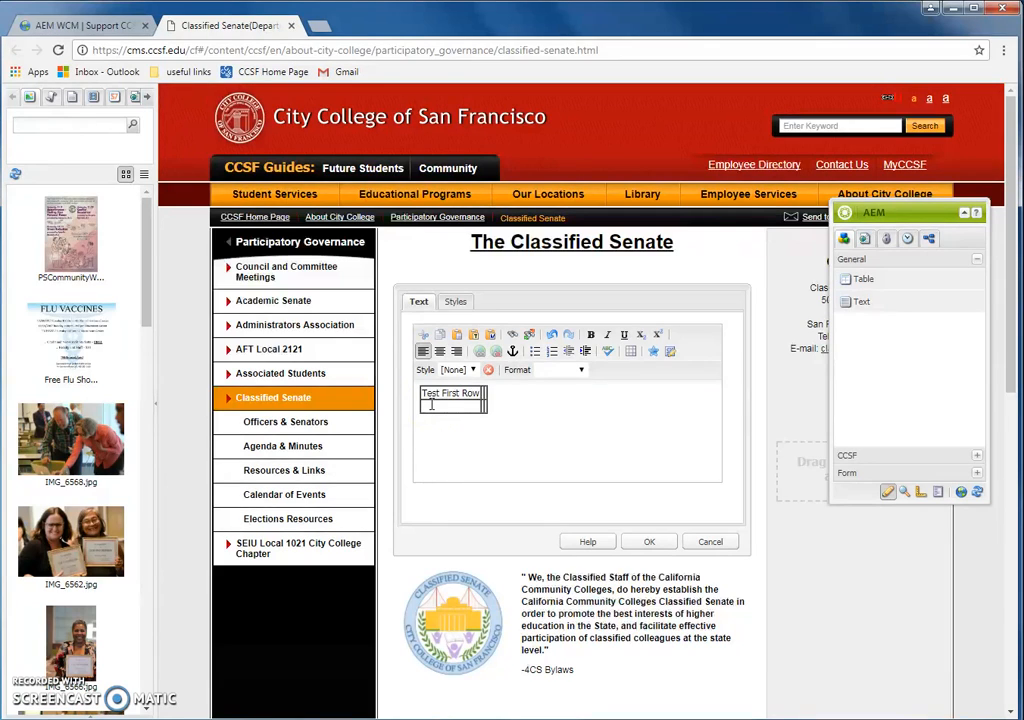
# Step: Fill the table cells with 'Test Second Row' and 'Second Column' and save it to the page
pyautogui.click(434, 409)
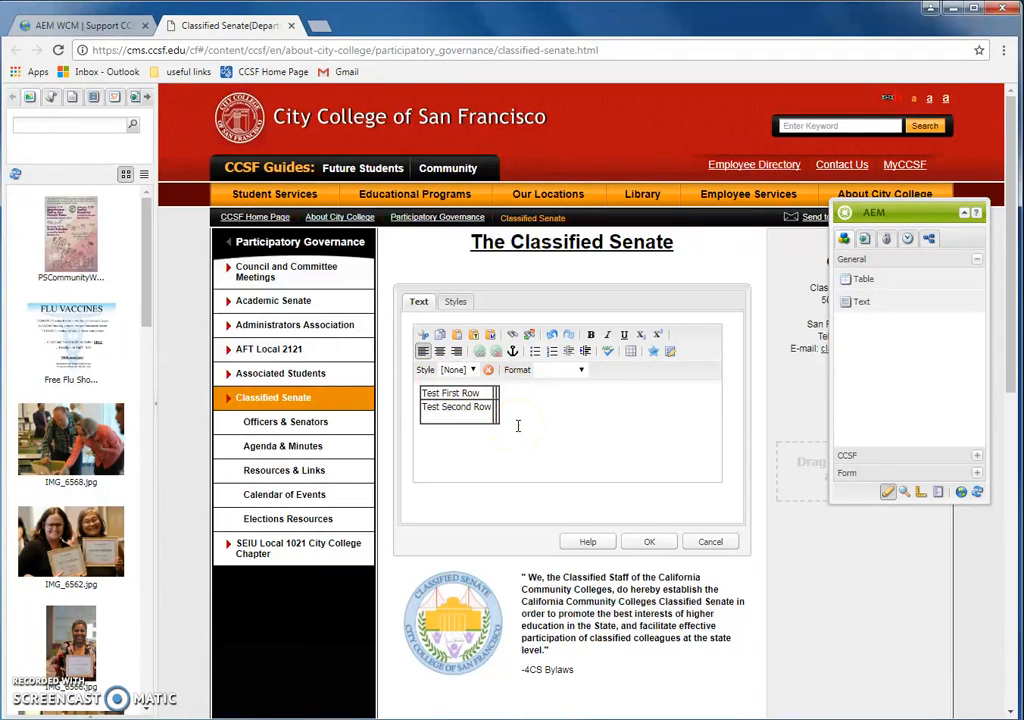
pyautogui.write('econd Column')
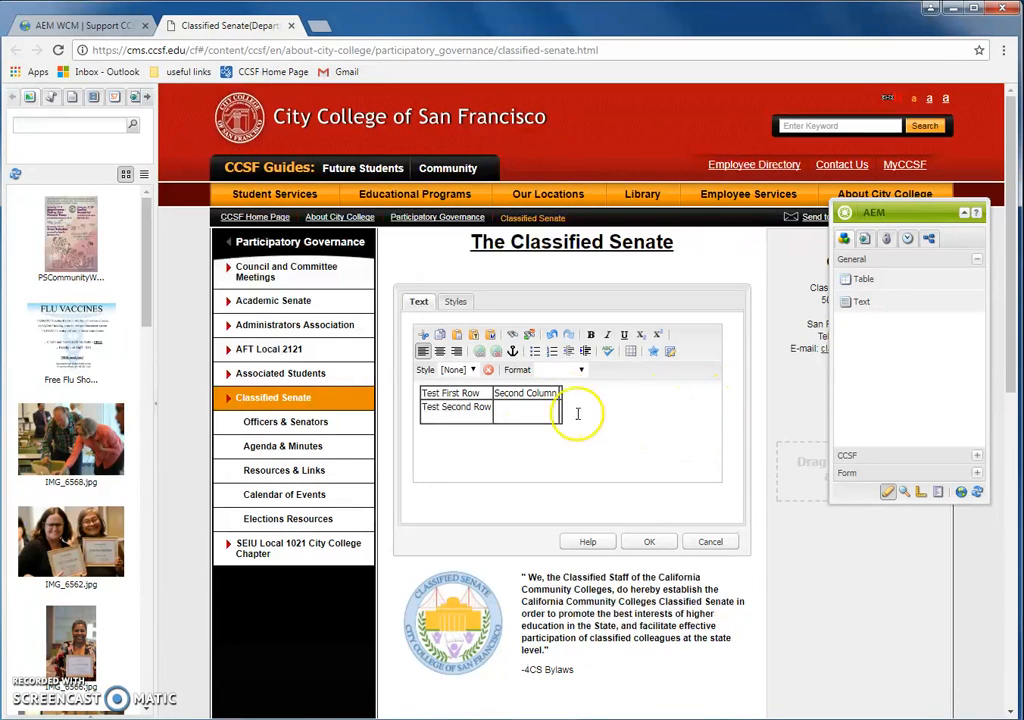
pyautogui.click(653, 541)
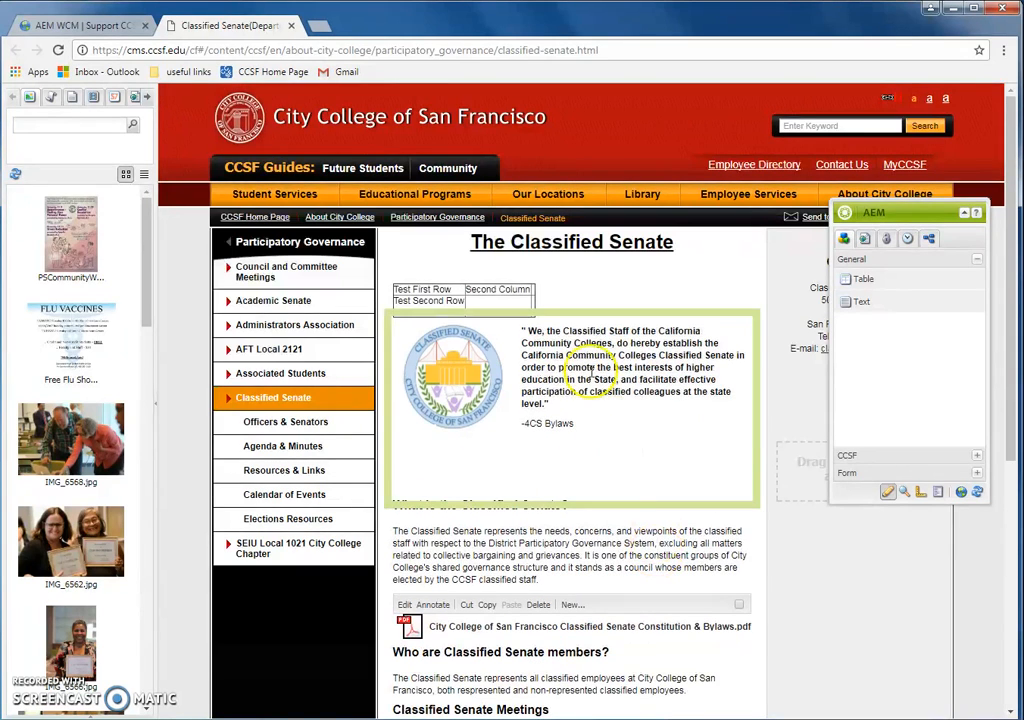
pyautogui.rightClick(588, 296)
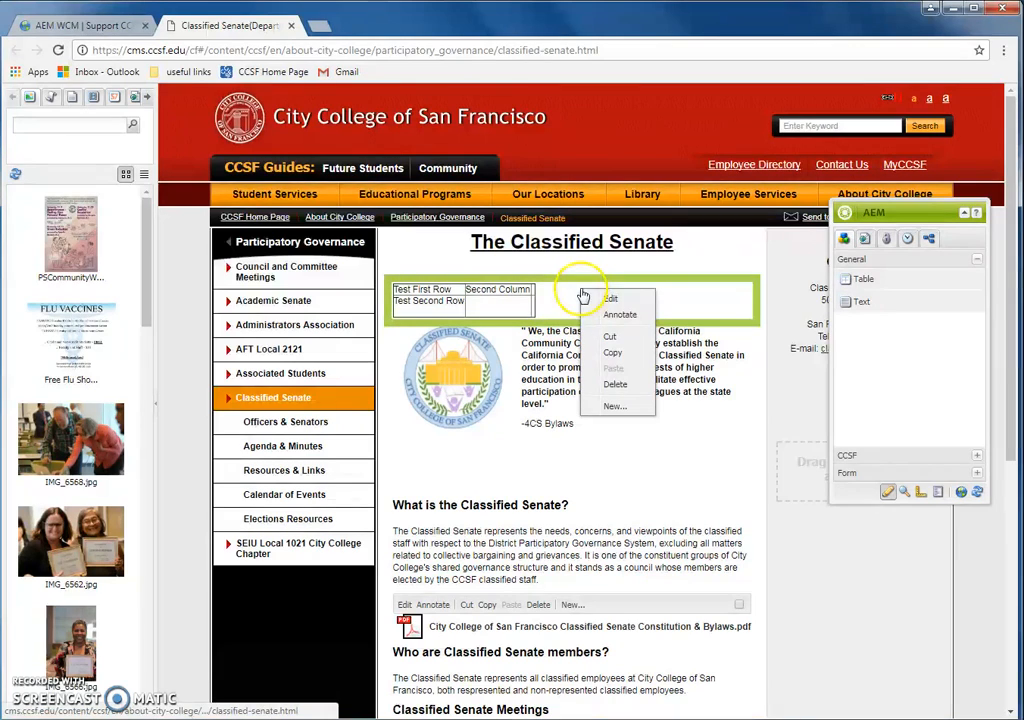
# Step: Delete the table component, confirm with Yes, and scroll to check the page
pyautogui.click(637, 393)
pyautogui.click(557, 396)
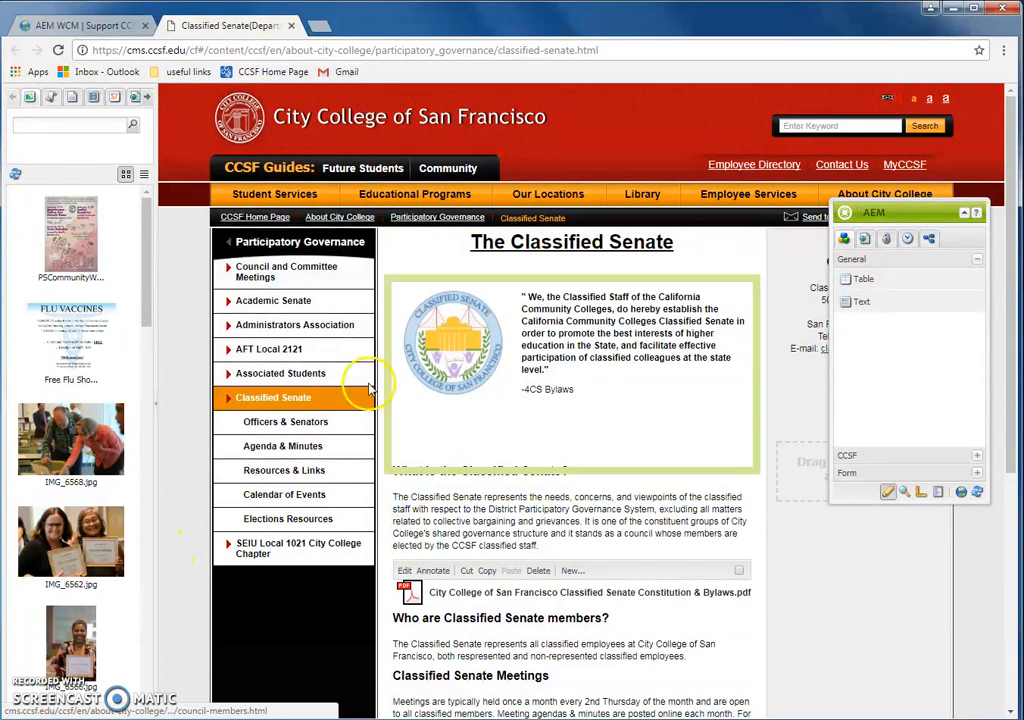
pyautogui.scroll(-2, 545, 401)
pyautogui.scroll(-3, 549, 423)
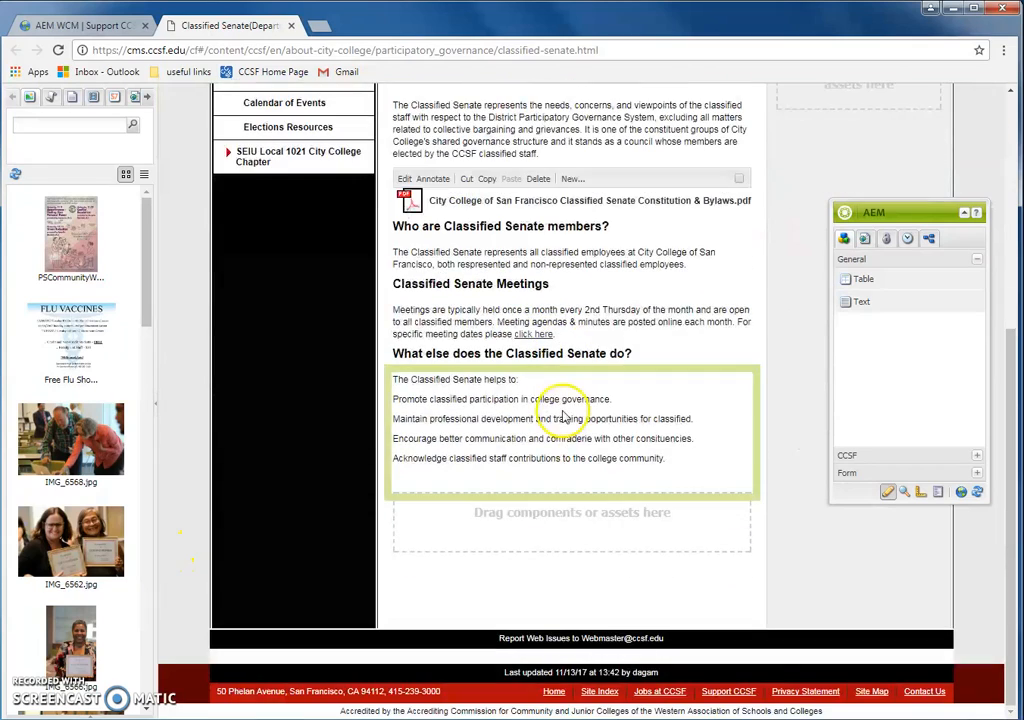
pyautogui.scroll(3, 715, 500)
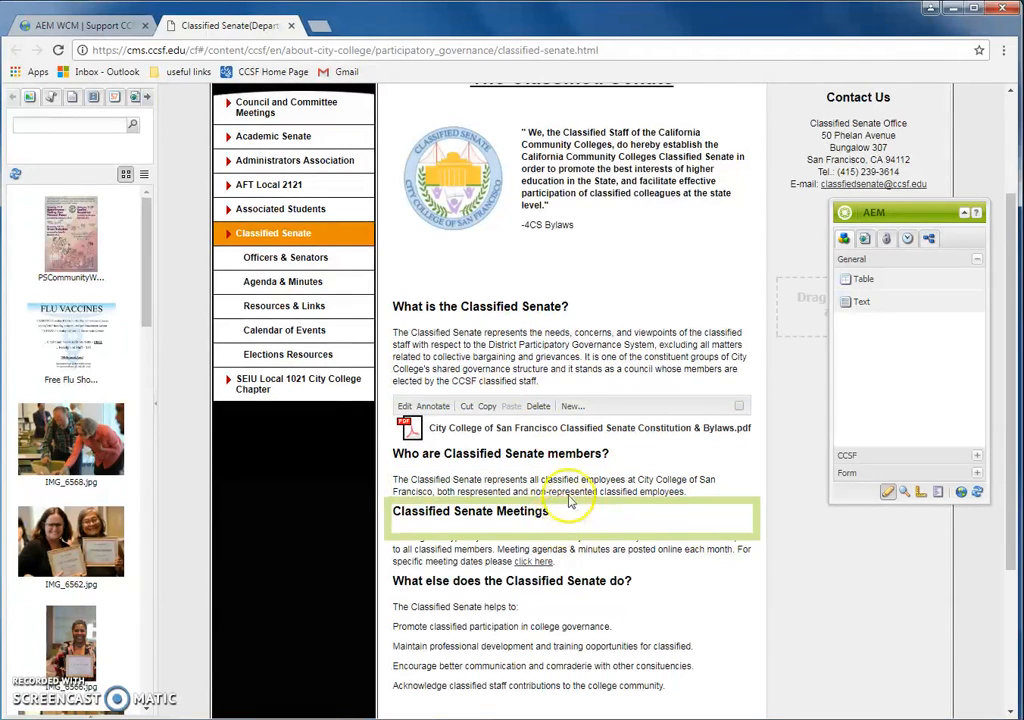
pyautogui.scroll(1, 601, 313)
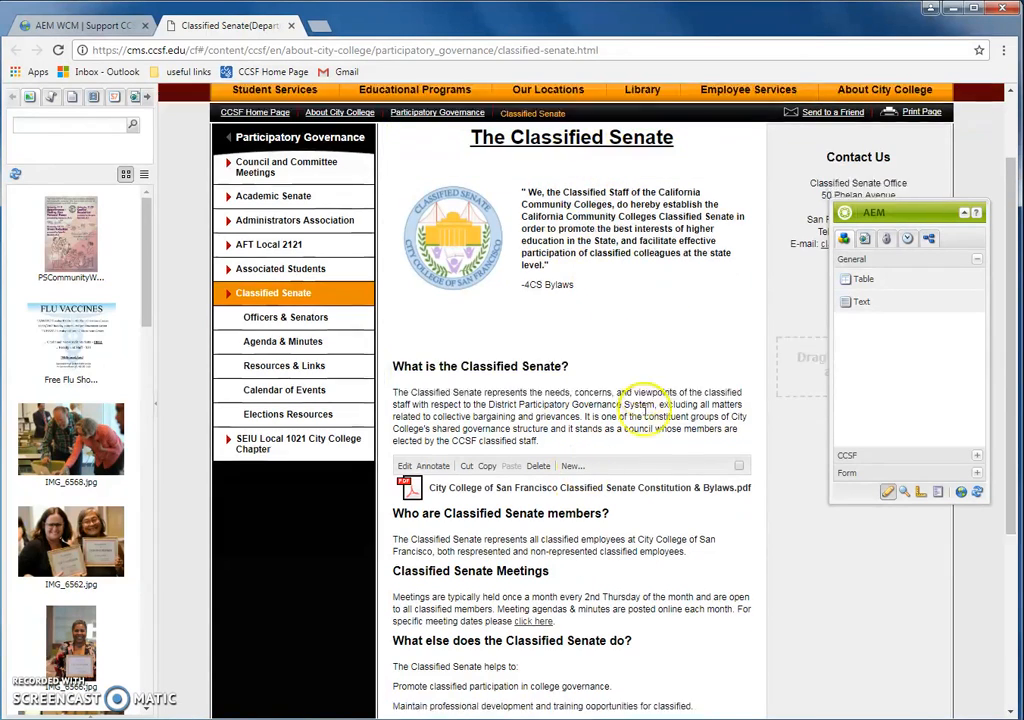
pyautogui.scroll(-2, 650, 400)
pyautogui.scroll(1, 683, 474)
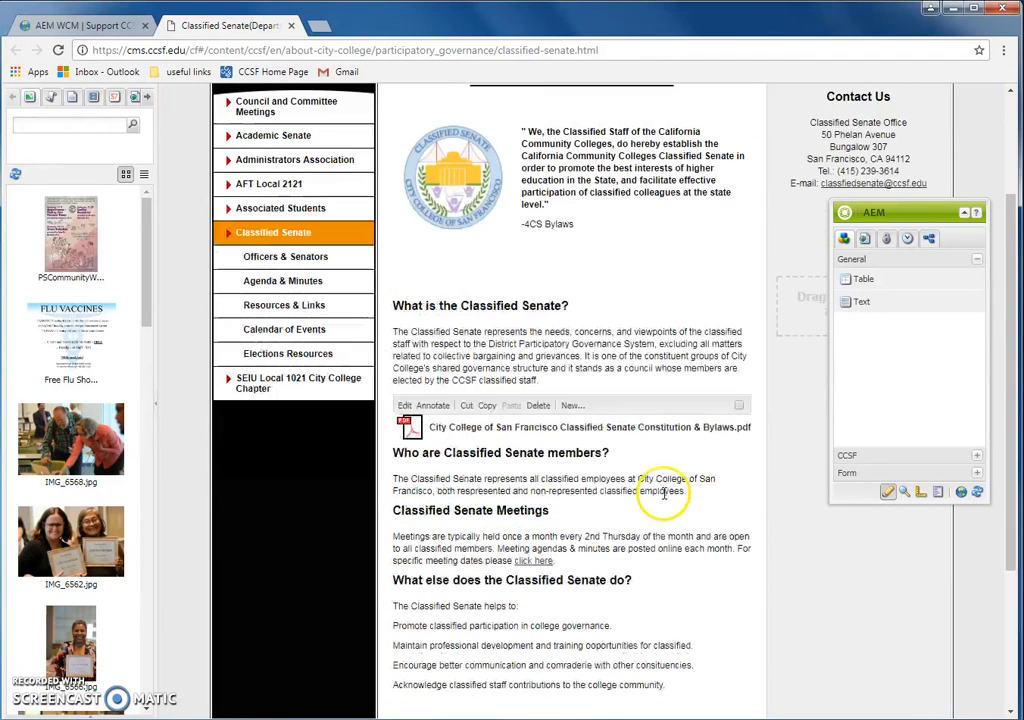
# Step: Drag a CCSF Document Link component from the CCSF group above the Senate quote
pyautogui.rightClick(553, 190)
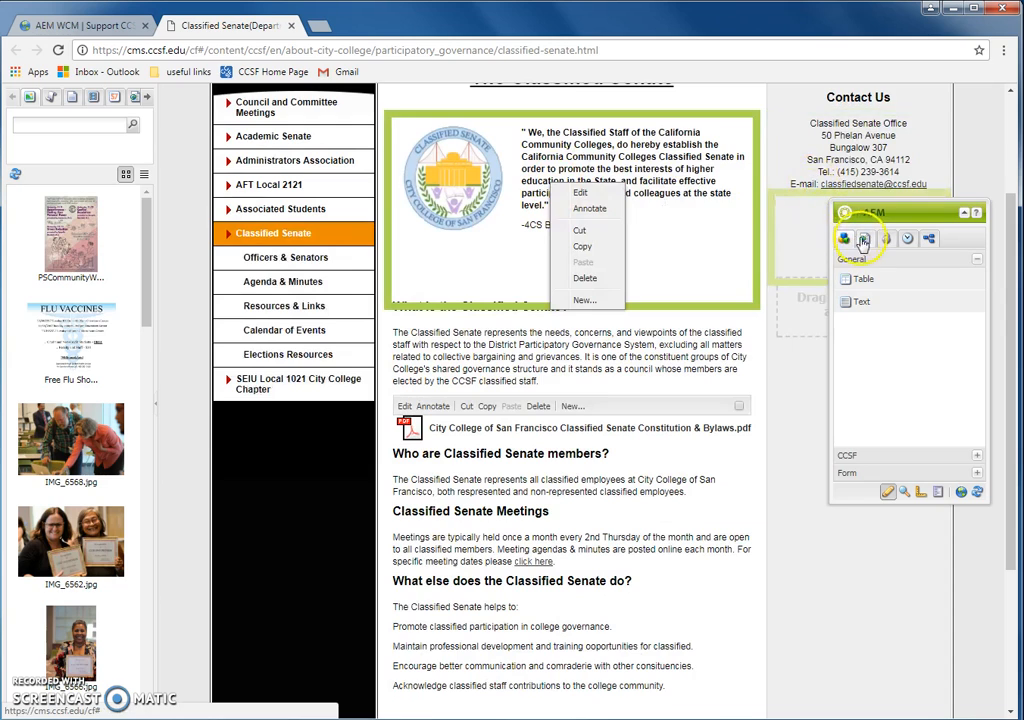
pyautogui.click(848, 455)
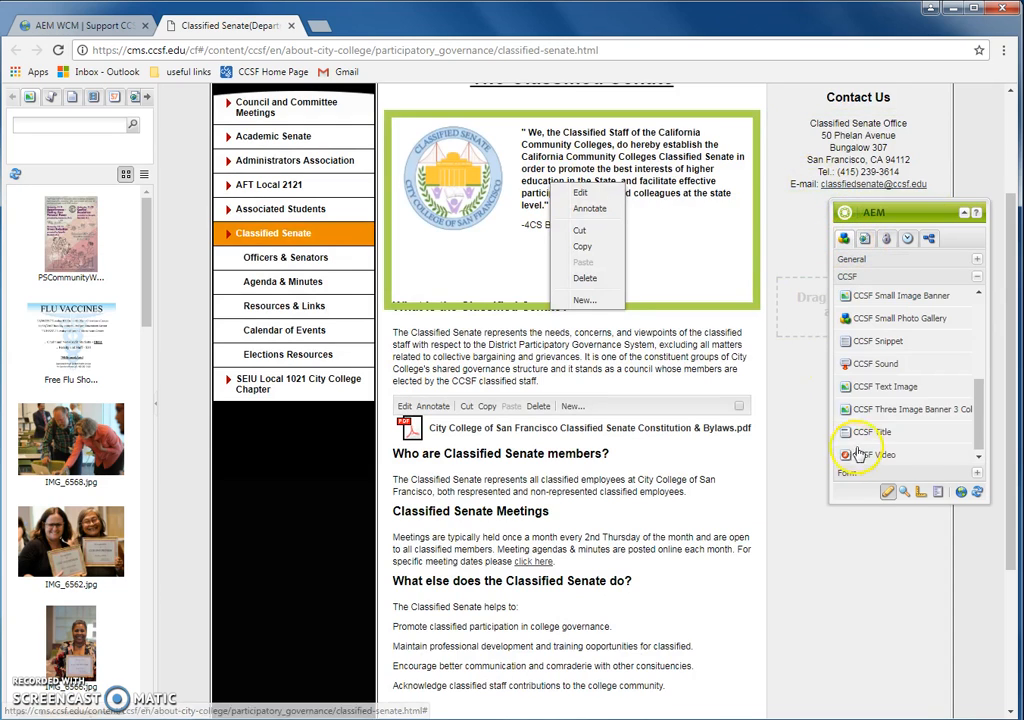
pyautogui.moveTo(983, 418); pyautogui.dragTo(968, 312)
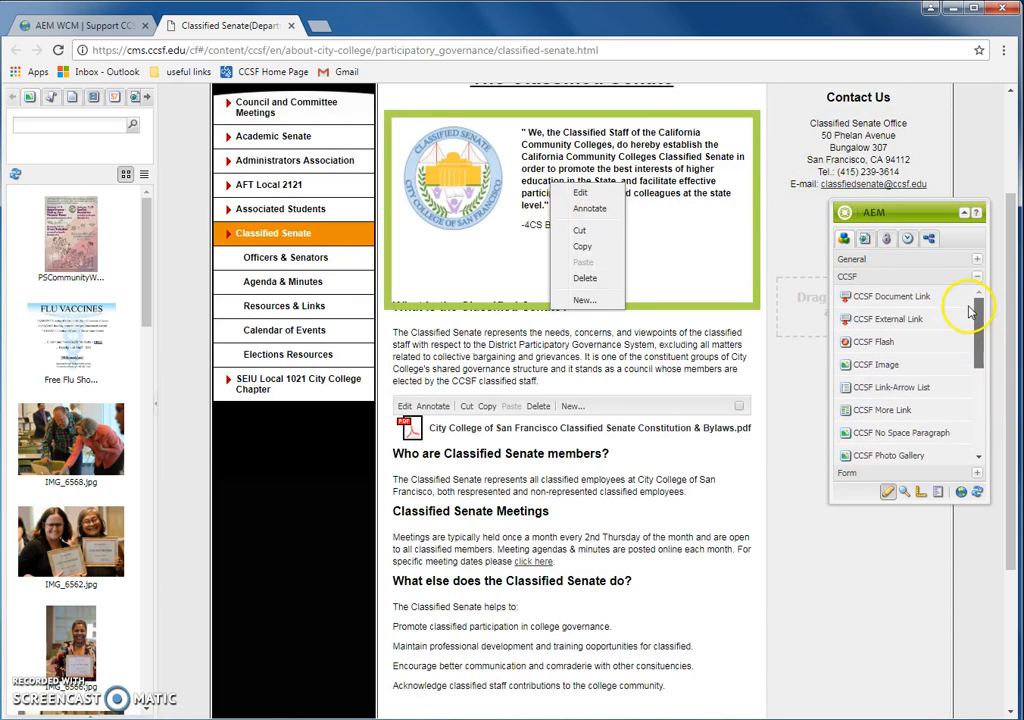
pyautogui.moveTo(972, 313); pyautogui.dragTo(990, 398)
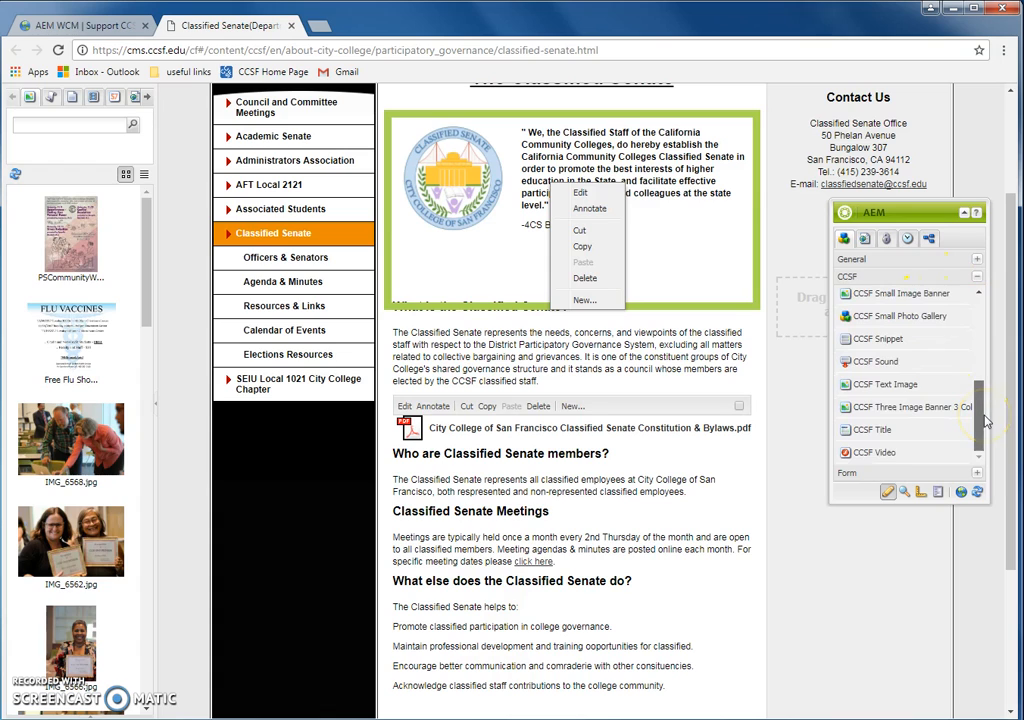
pyautogui.moveTo(985, 397); pyautogui.dragTo(977, 293)
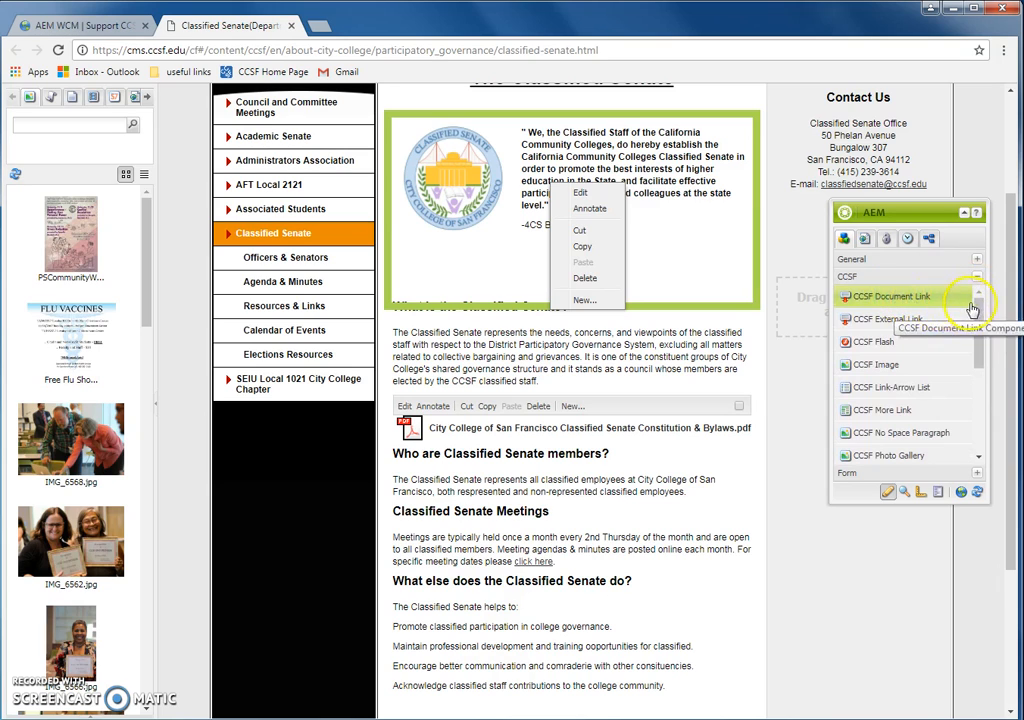
pyautogui.moveTo(900, 305)
pyautogui.mouseDown()
pyautogui.moveTo(905, 315)
pyautogui.moveTo(728, 272)
pyautogui.moveTo(580, 188)
pyautogui.mouseUp()
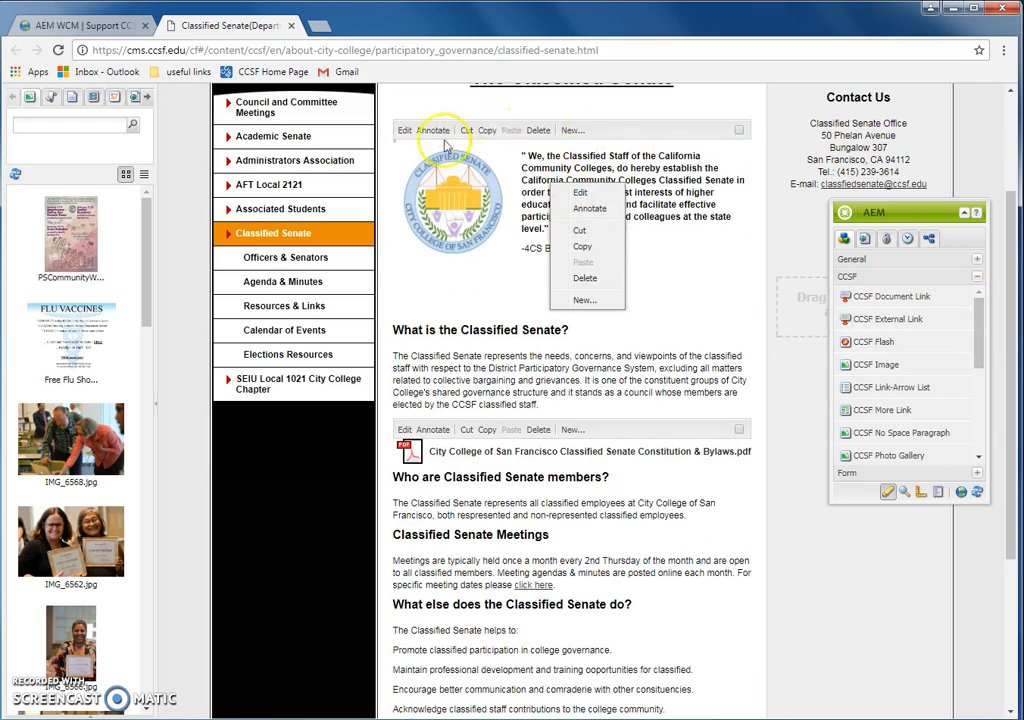
pyautogui.scroll(1, 503, 308)
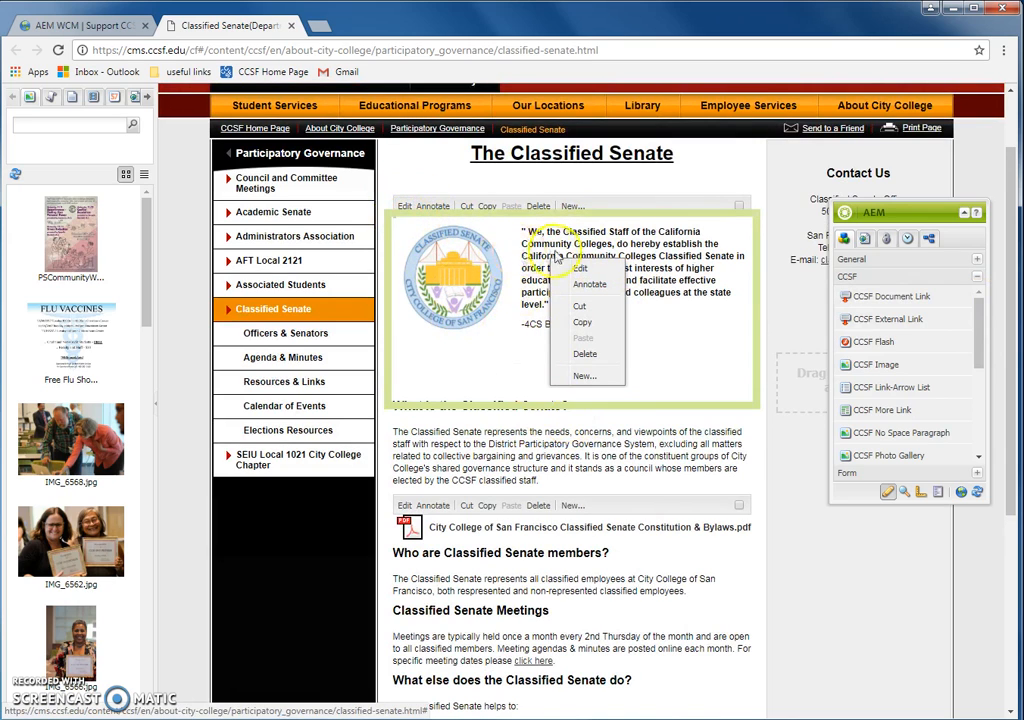
pyautogui.click(805, 487)
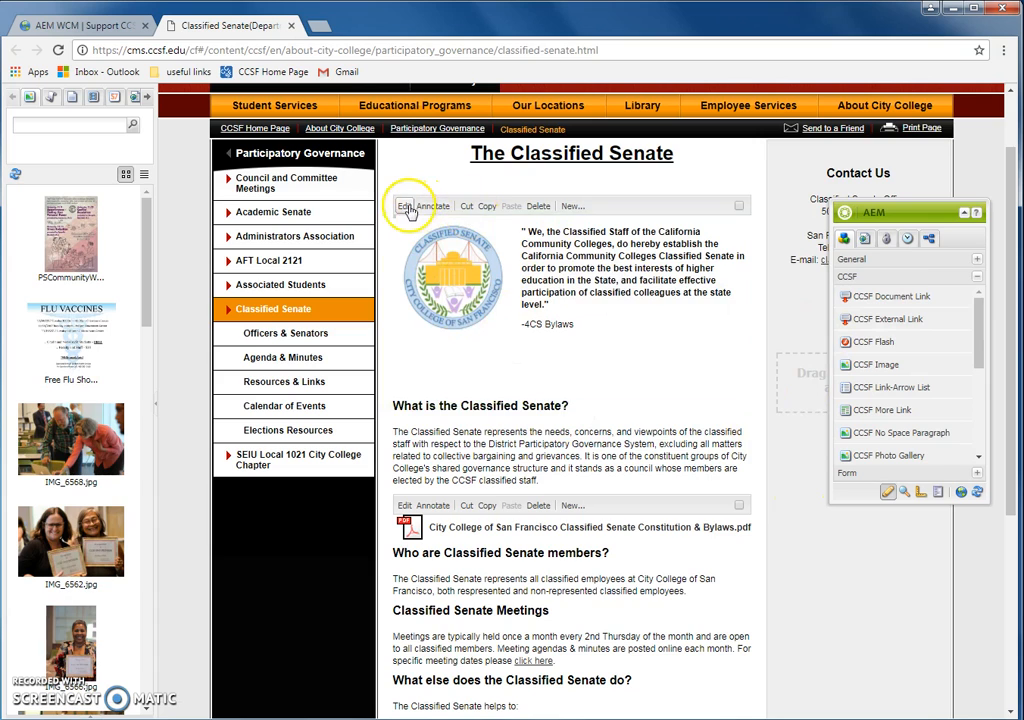
# Step: Delete the empty CCSF Document Link component via its edit toolbar and confirm with Yes
pyautogui.click(405, 207)
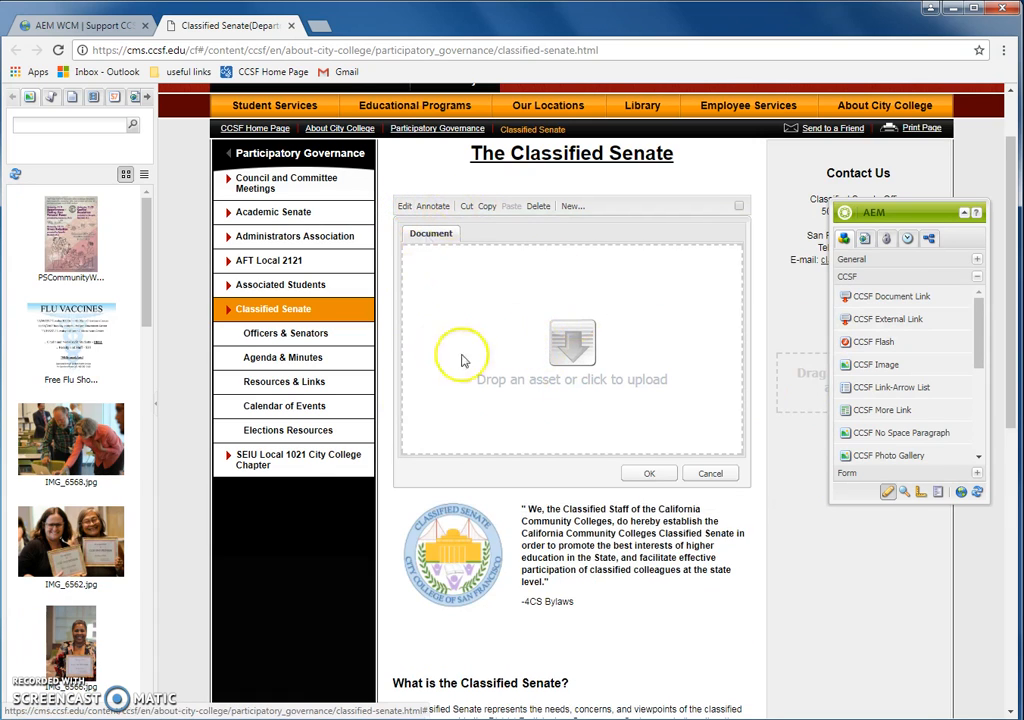
pyautogui.scroll(-2, 560, 390)
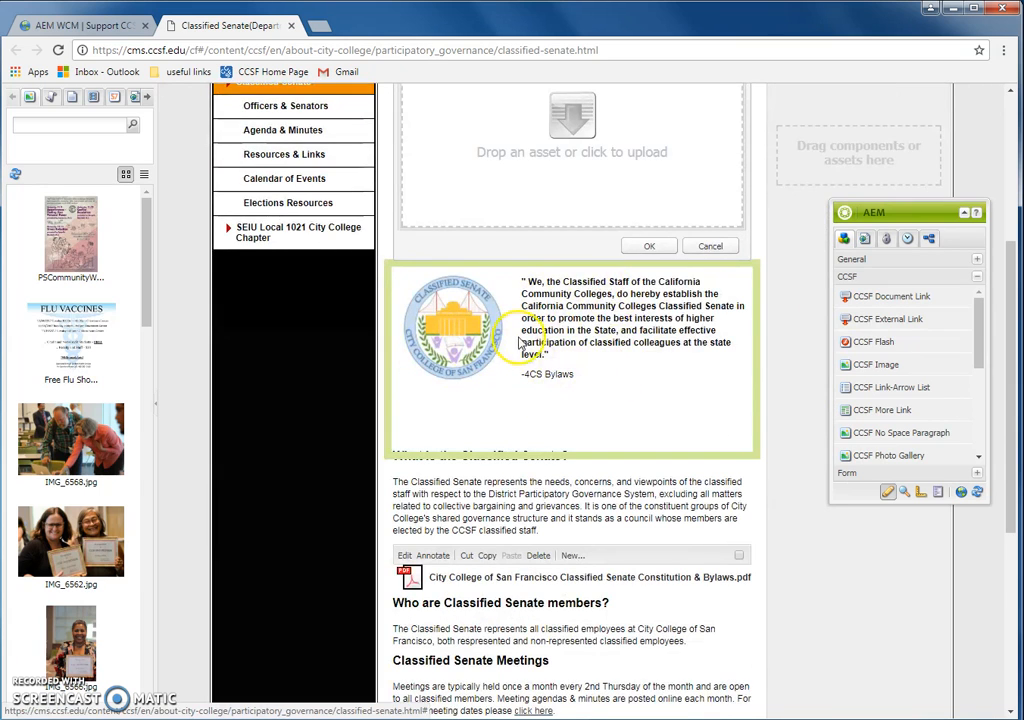
pyautogui.scroll(1, 478, 340)
pyautogui.scroll(2, 518, 297)
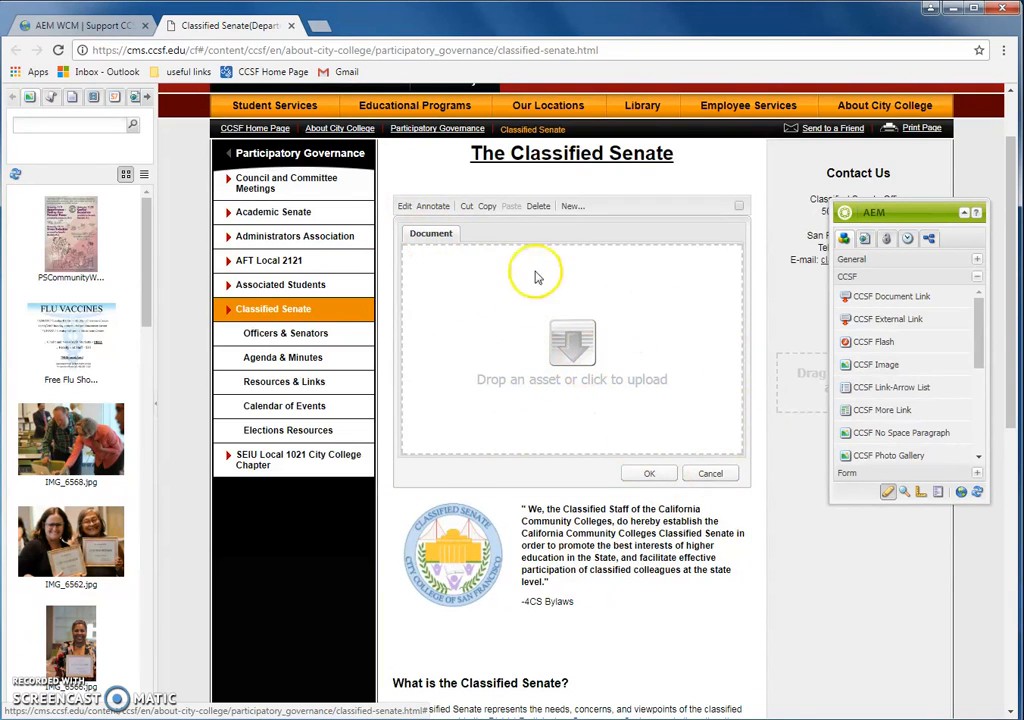
pyautogui.click(539, 207)
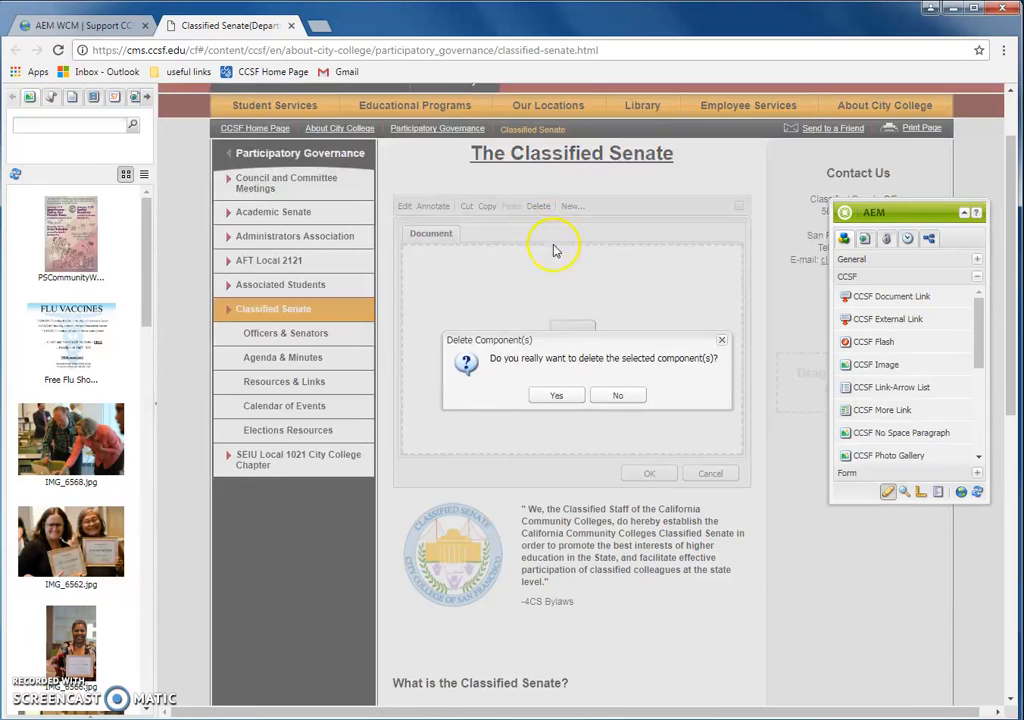
pyautogui.click(557, 396)
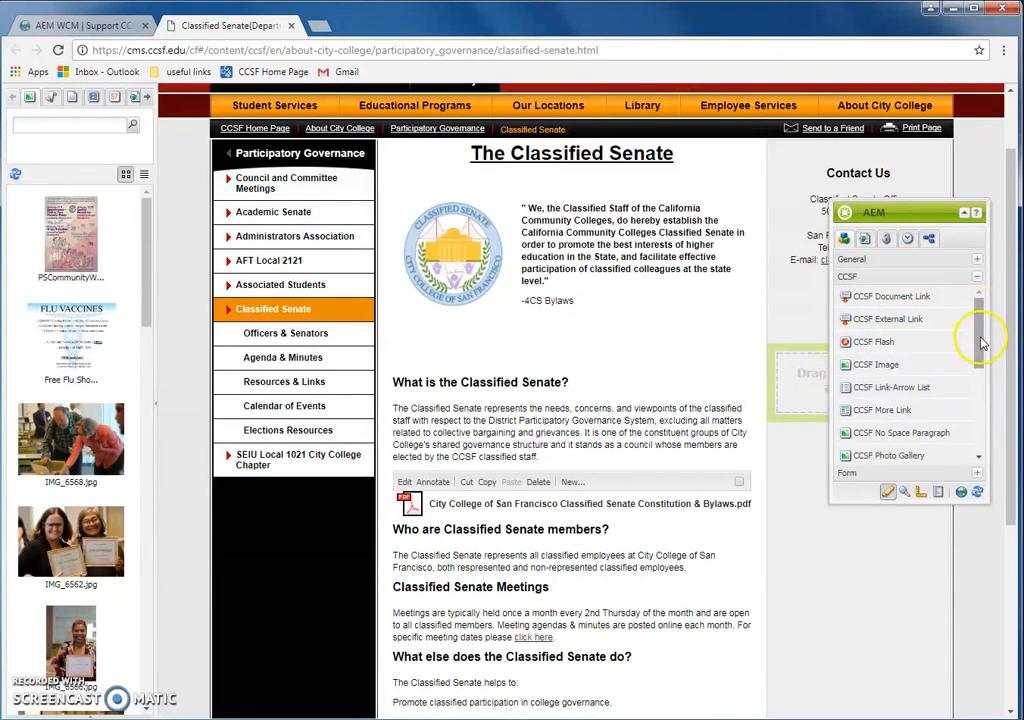
# Step: Drop a CCSF Text Image component above the Senate quote and bring up its actions
pyautogui.moveTo(981, 343); pyautogui.dragTo(976, 436)
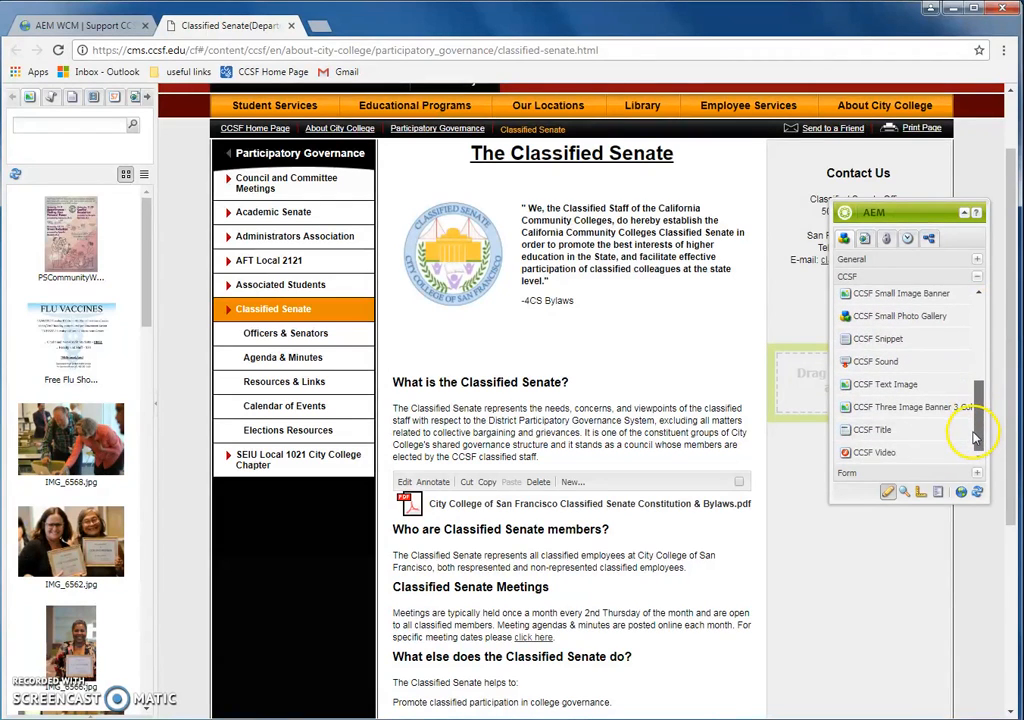
pyautogui.moveTo(910, 387); pyautogui.dragTo(596, 264)
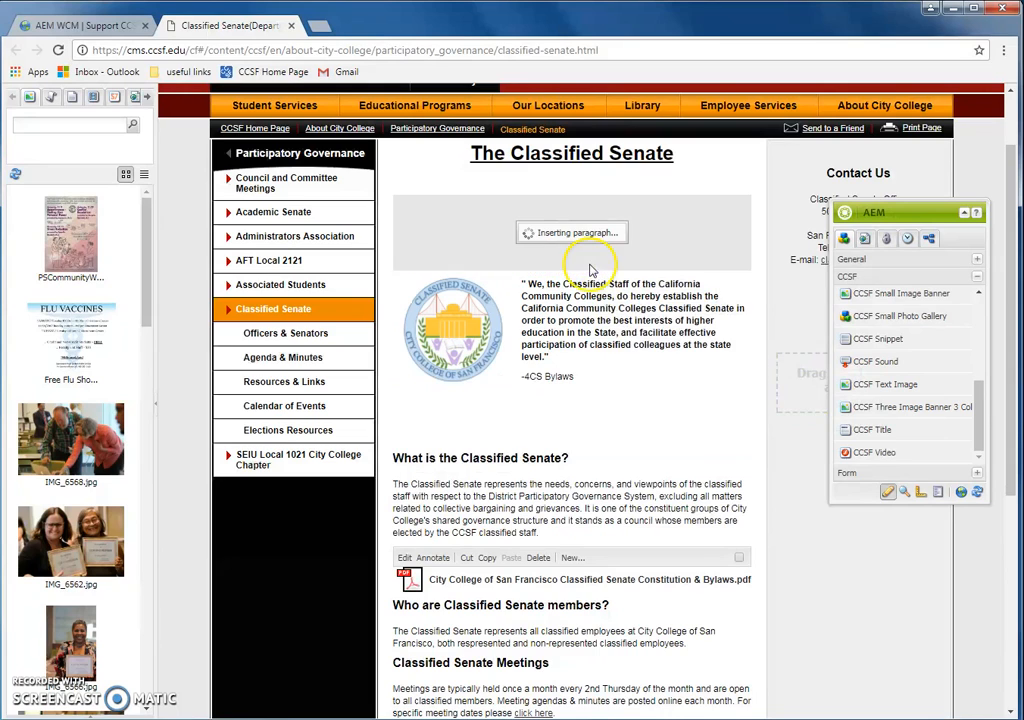
pyautogui.rightClick(558, 227)
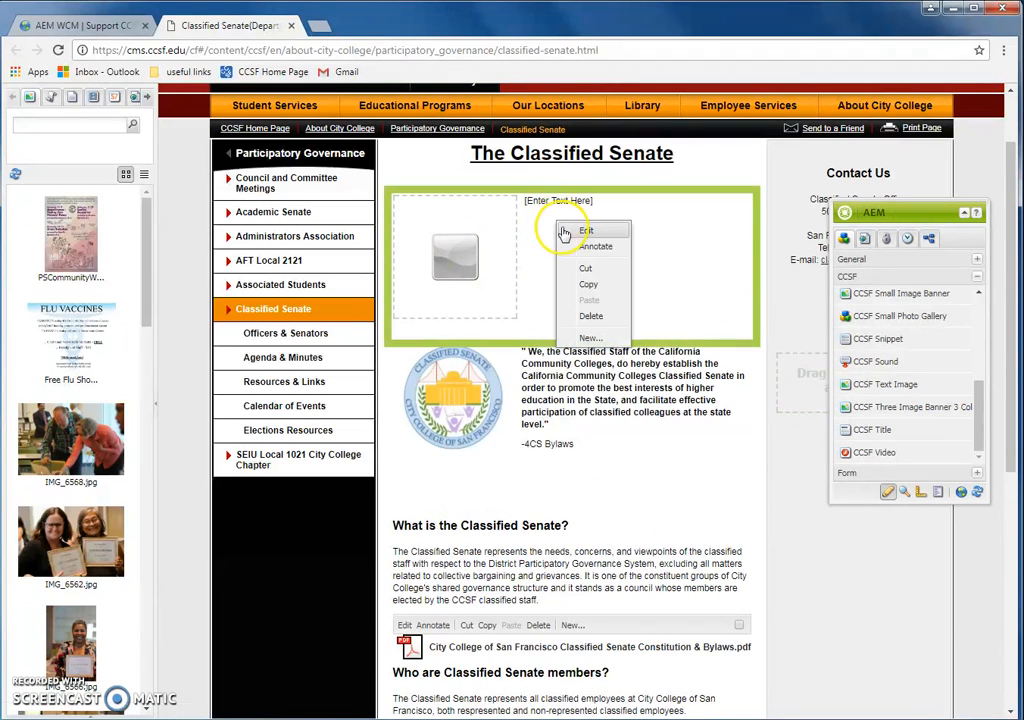
pyautogui.click(578, 232)
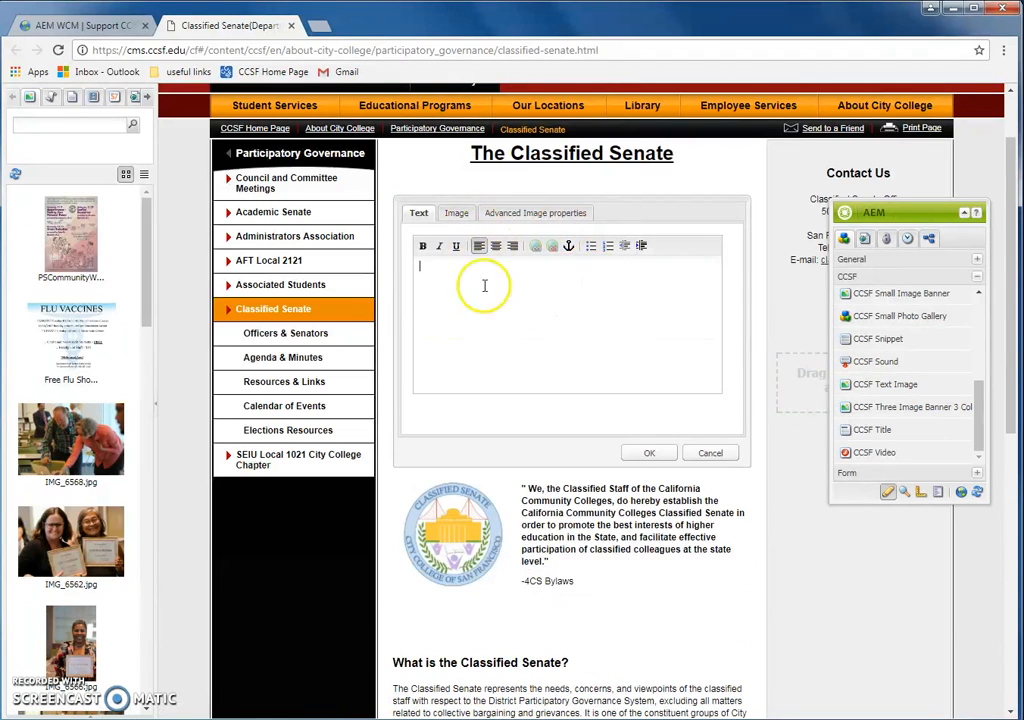
pyautogui.click(711, 453)
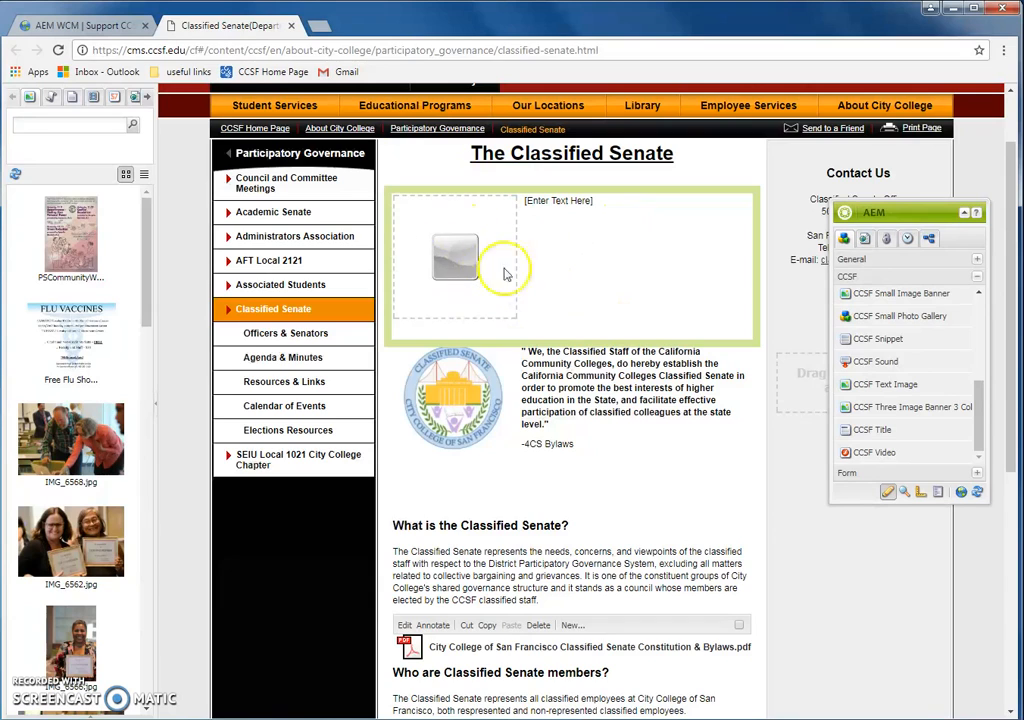
pyautogui.rightClick(575, 252)
# Step: Set the Text Image component's image title to 'Test' in Advanced Image properties
pyautogui.click(592, 259)
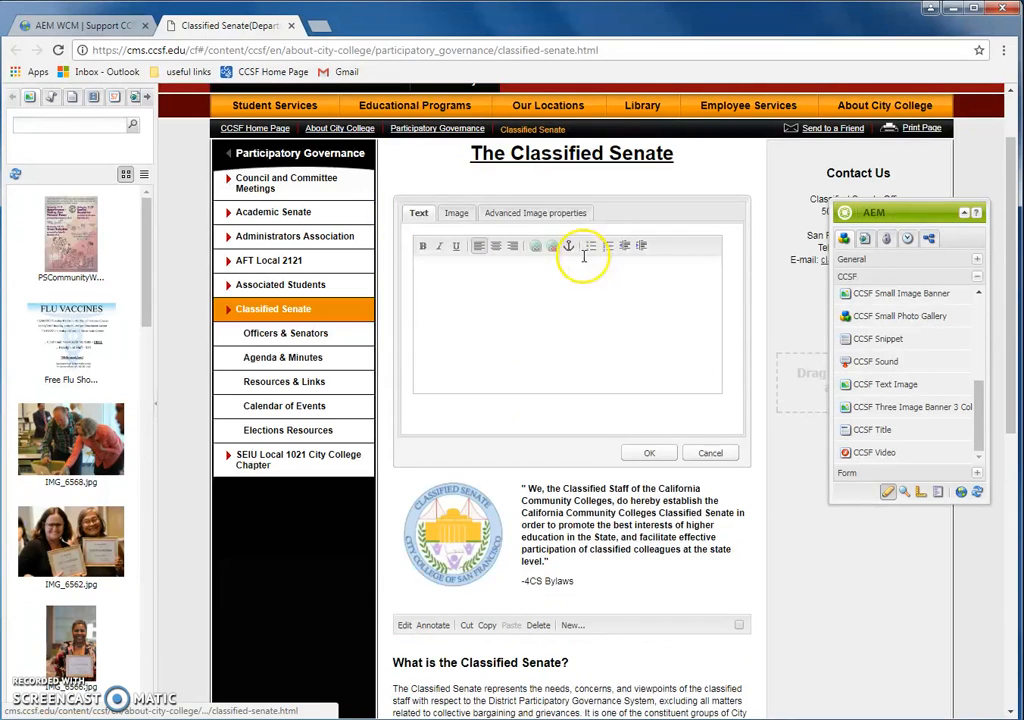
pyautogui.click(456, 214)
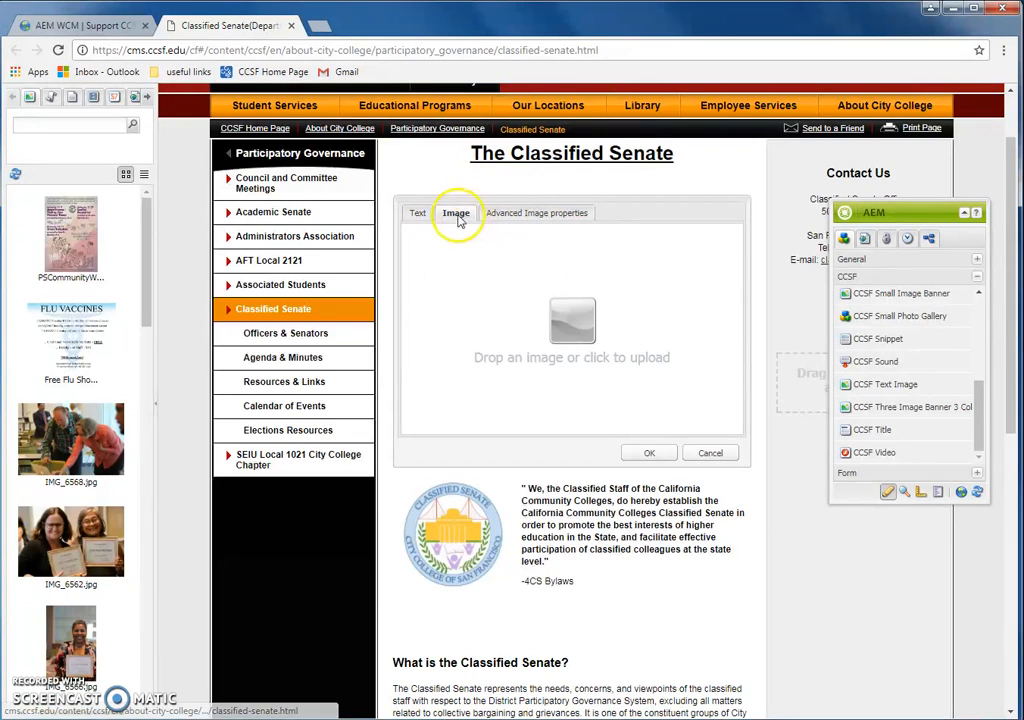
pyautogui.click(527, 216)
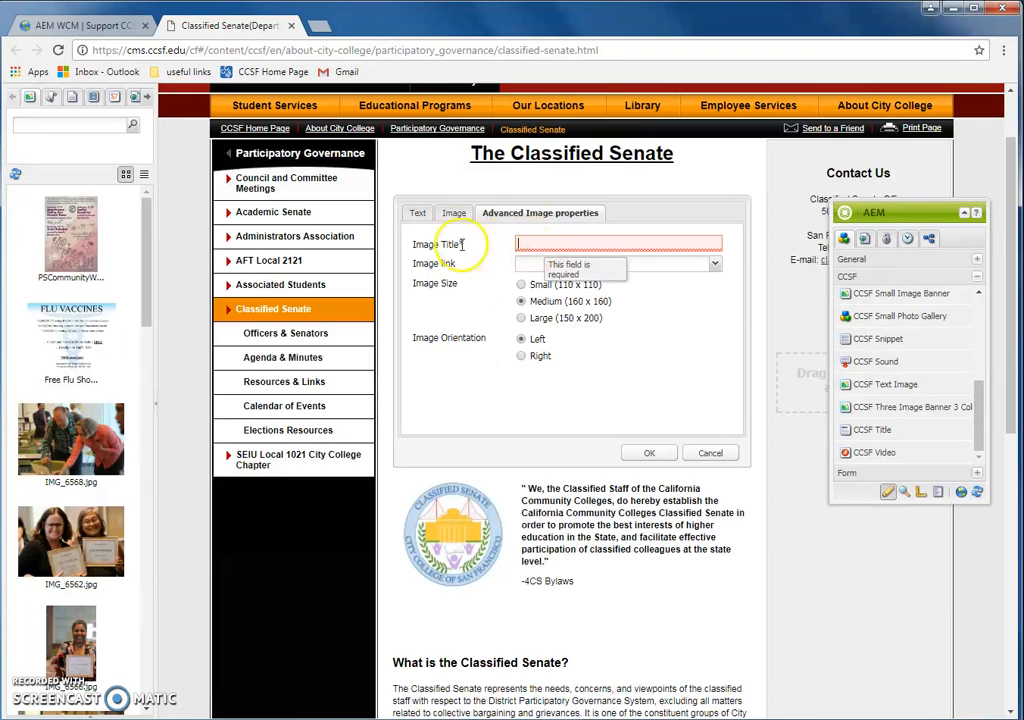
pyautogui.click(538, 246)
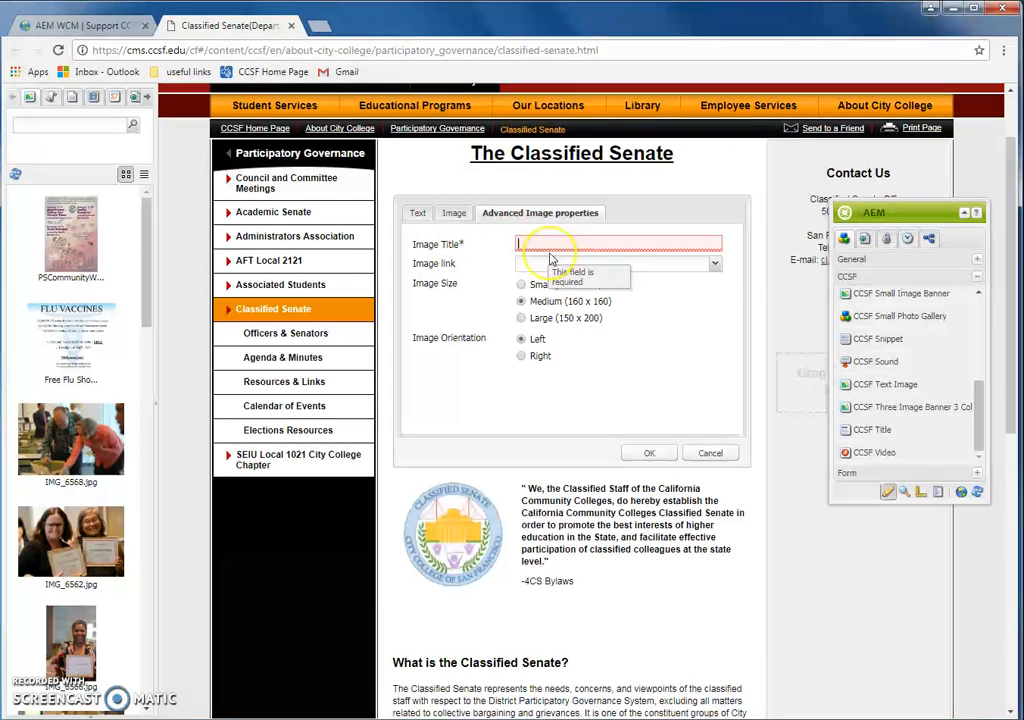
pyautogui.write('Test')
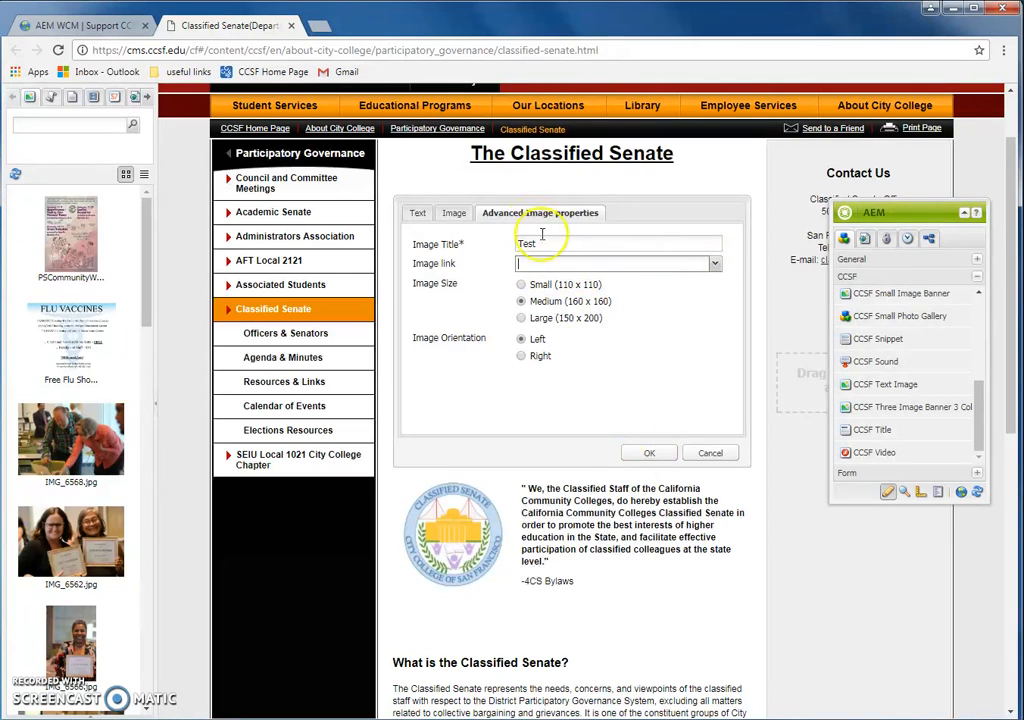
pyautogui.click(455, 213)
pyautogui.click(531, 216)
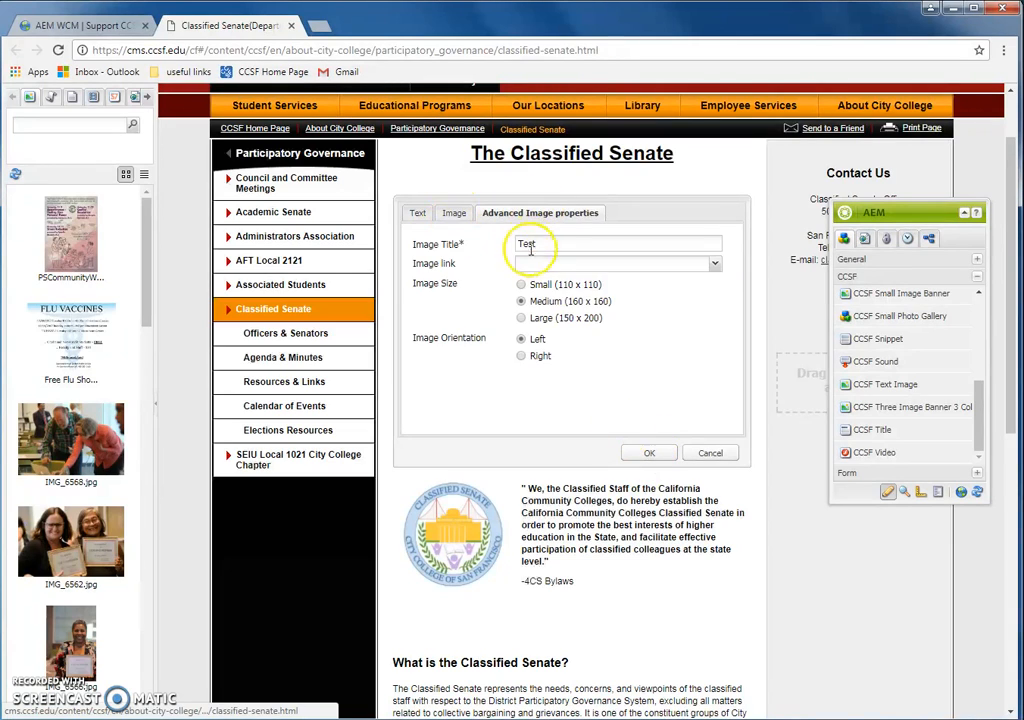
pyautogui.click(455, 213)
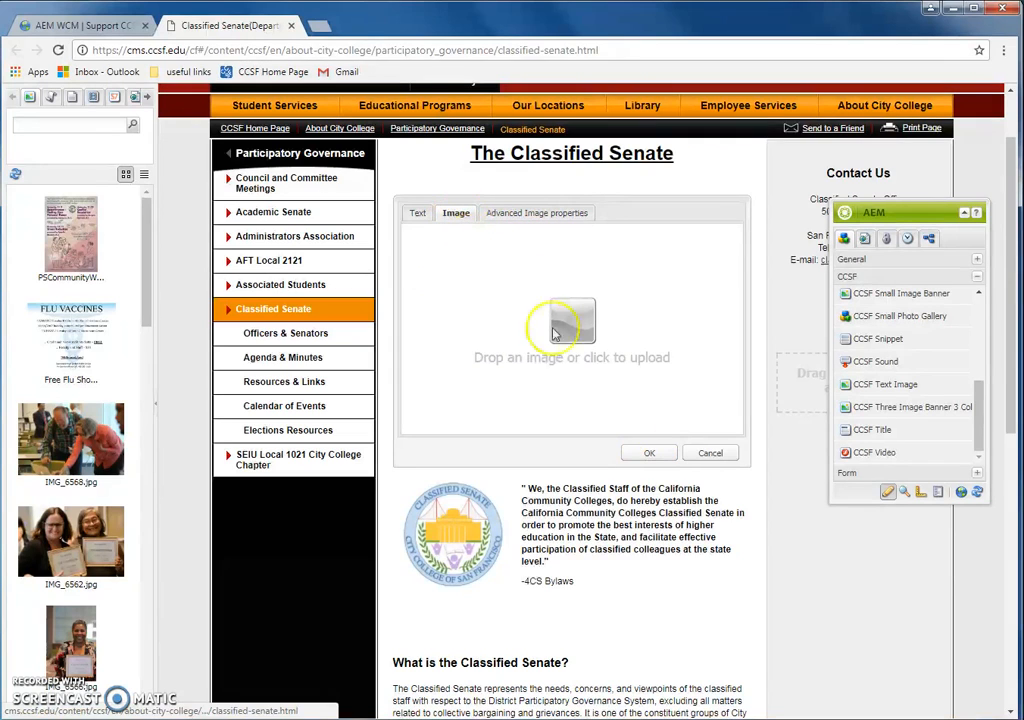
# Step: Save the Text Image component titled 'Test' with its image placeholder left empty
pyautogui.click(644, 453)
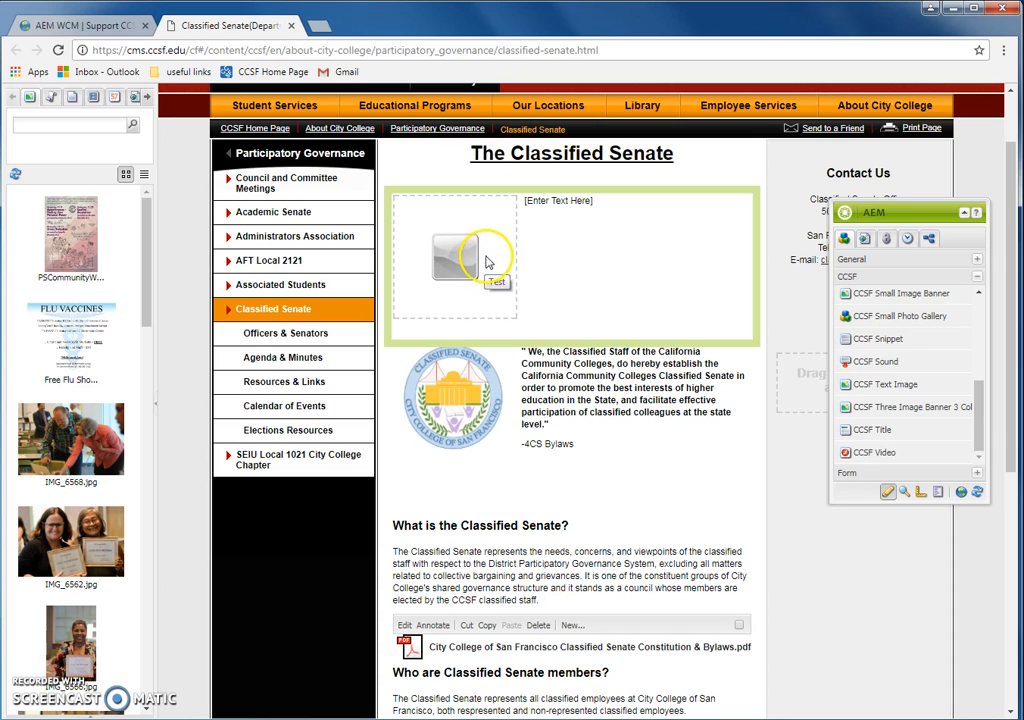
pyautogui.rightClick(560, 243)
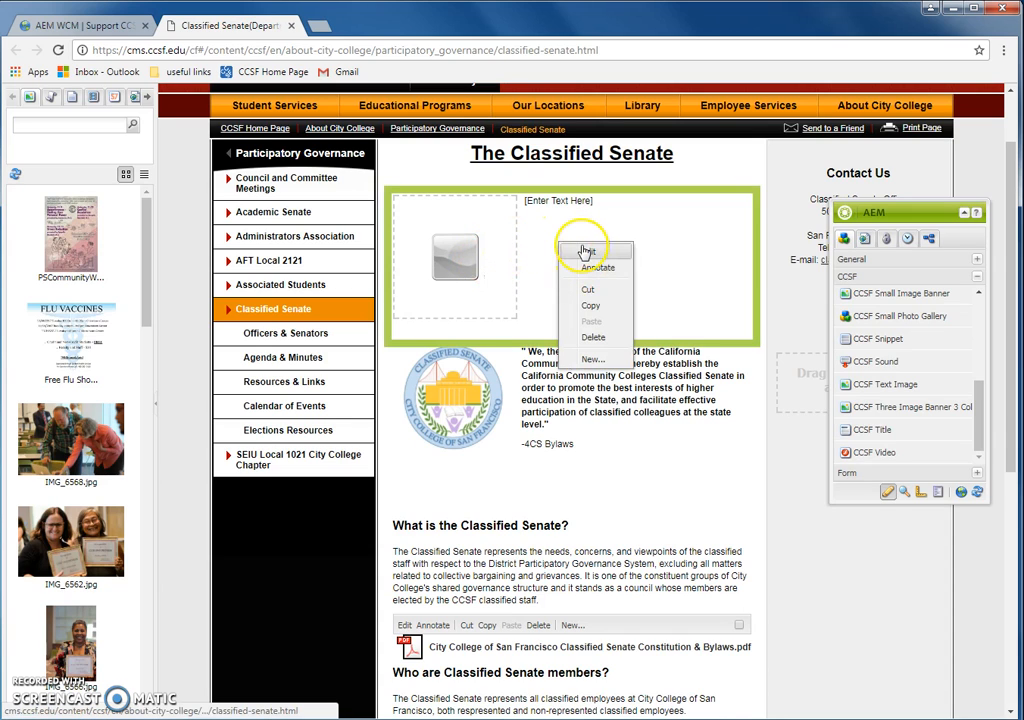
# Step: Upload the leadership locator image and set the caption 'SEIU Local 1021 CCSF Leadership Locator'
pyautogui.click(587, 251)
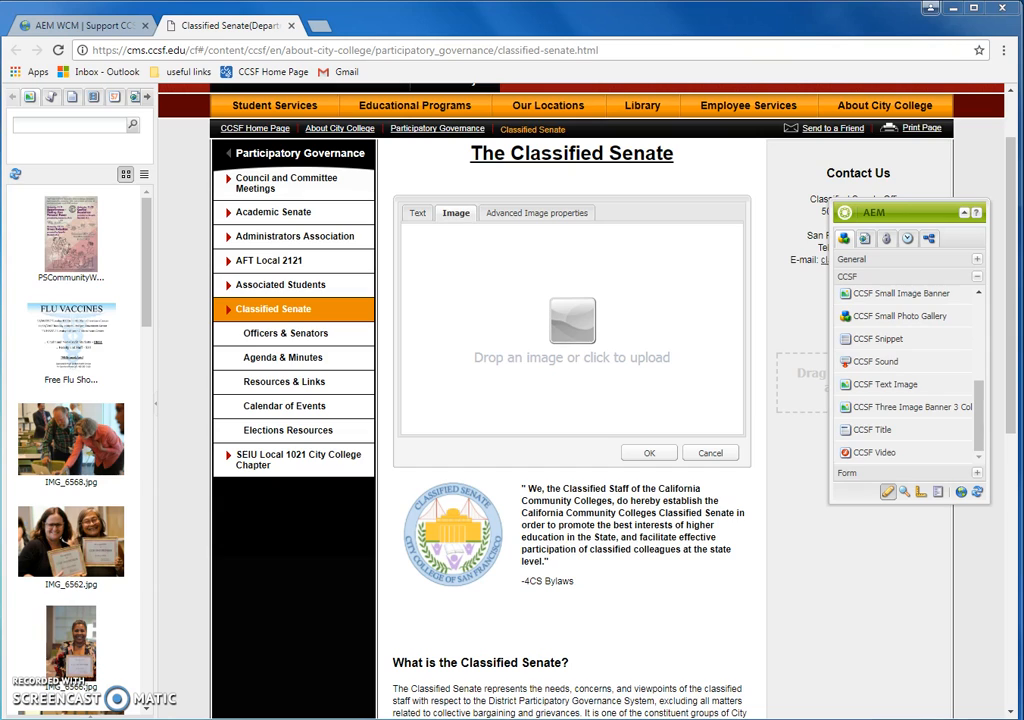
pyautogui.moveTo(521, 302); pyautogui.dragTo(542, 298)
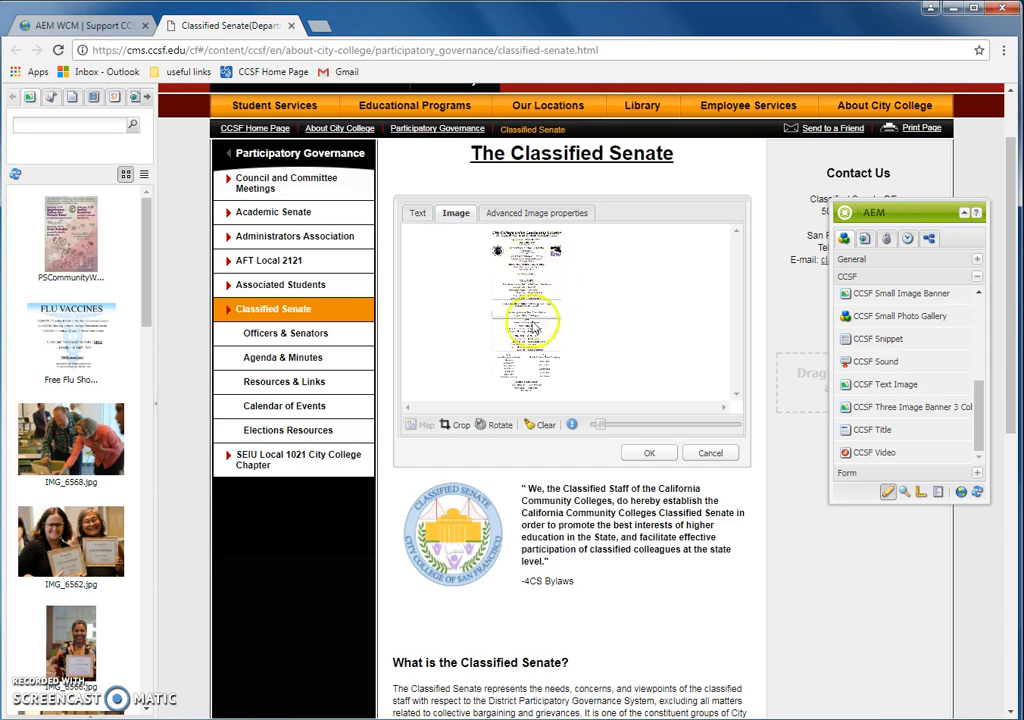
pyautogui.click(421, 214)
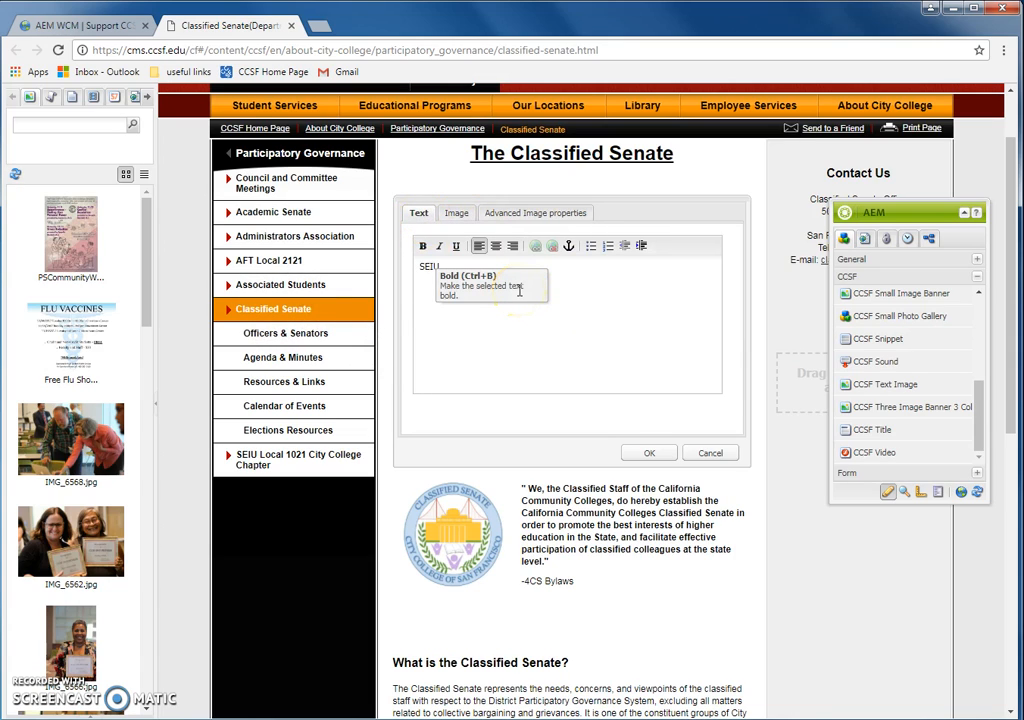
pyautogui.write('SEIU Local 1021 CCSF Locator')
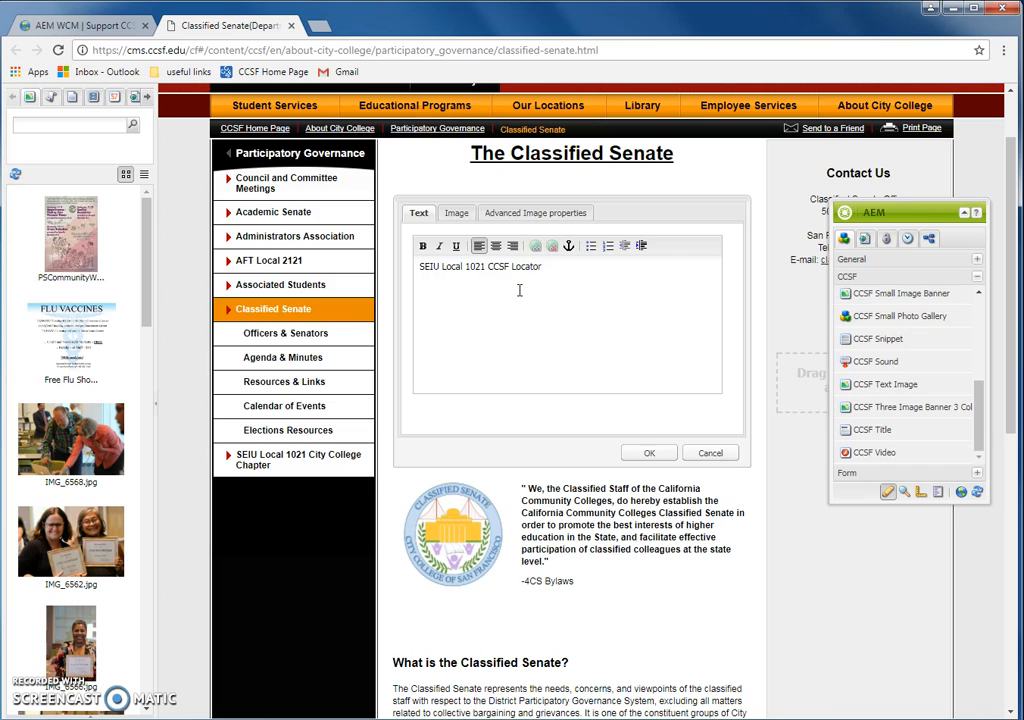
pyautogui.click(513, 268)
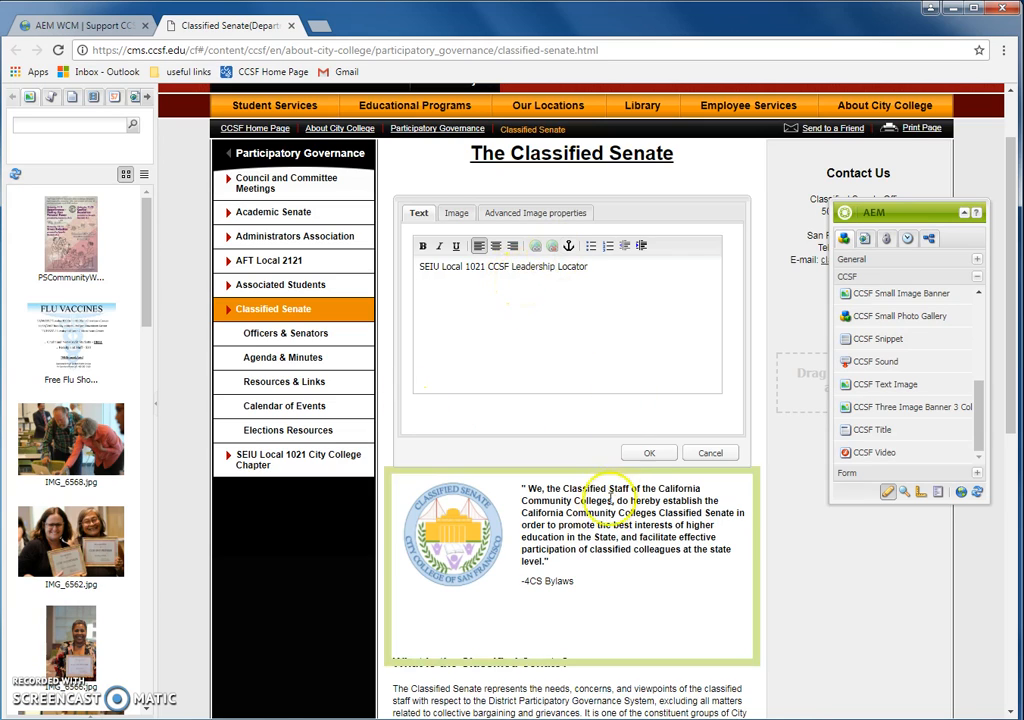
pyautogui.click(650, 454)
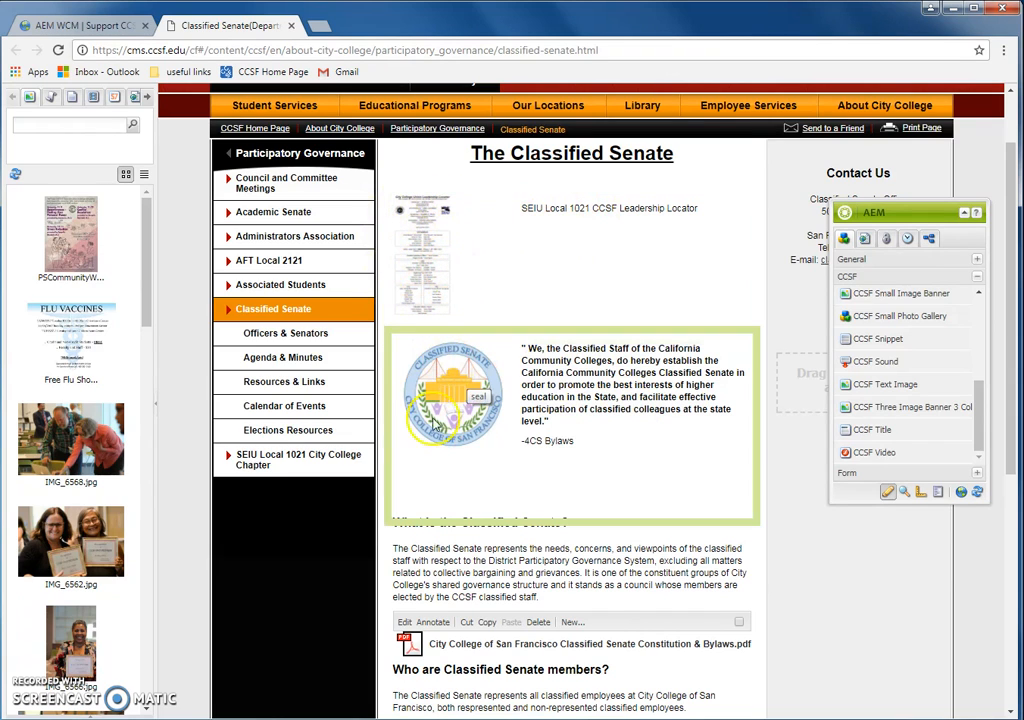
pyautogui.rightClick(579, 239)
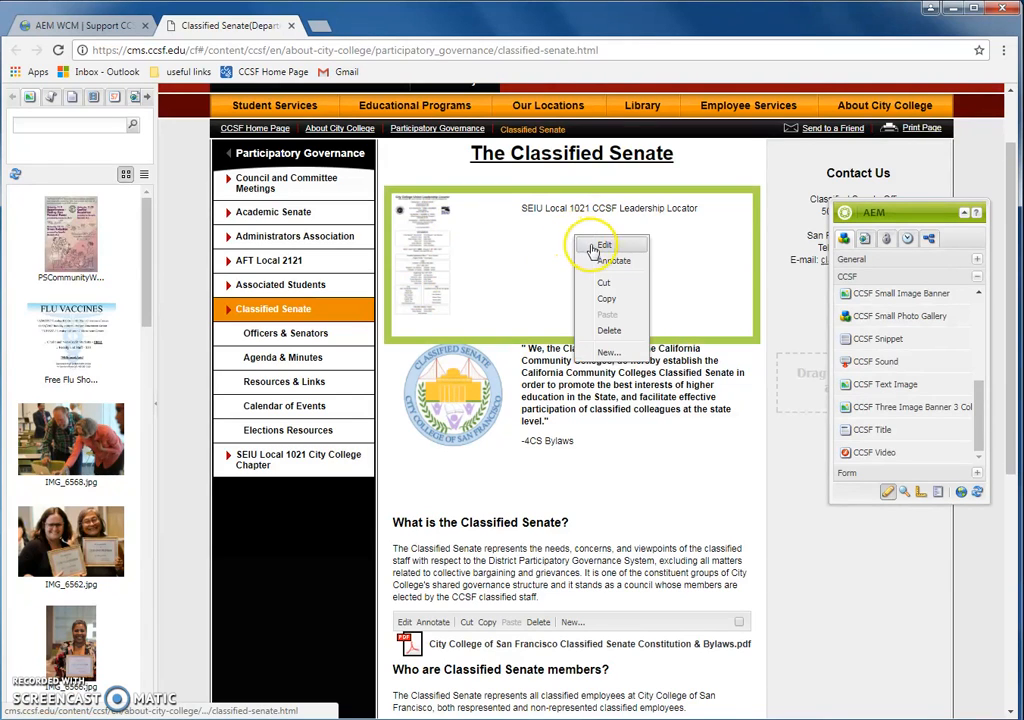
# Step: Set the advanced image link to the SEIU Local 1021 City College Chapter page and save
pyautogui.click(603, 245)
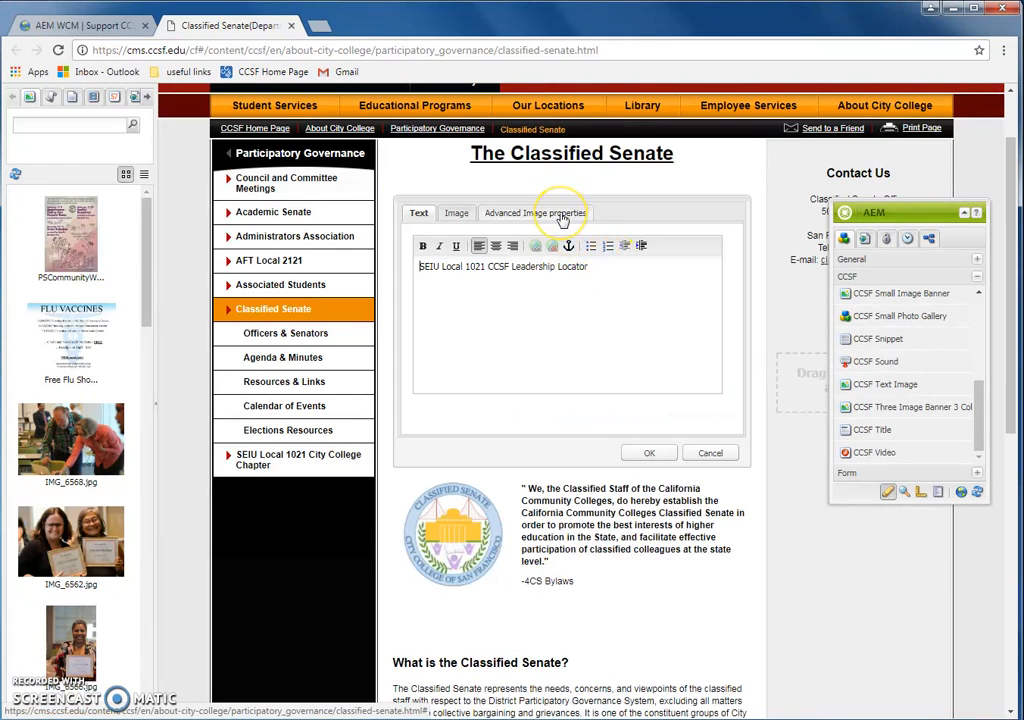
pyautogui.click(563, 214)
pyautogui.doubleClick(524, 245)
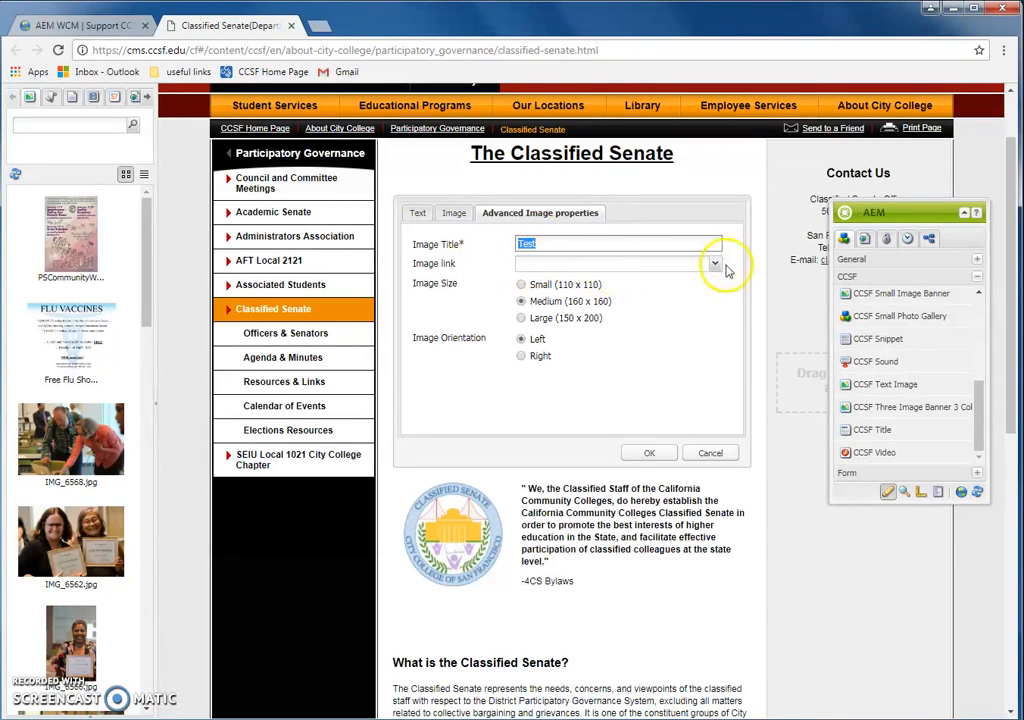
pyautogui.click(688, 264)
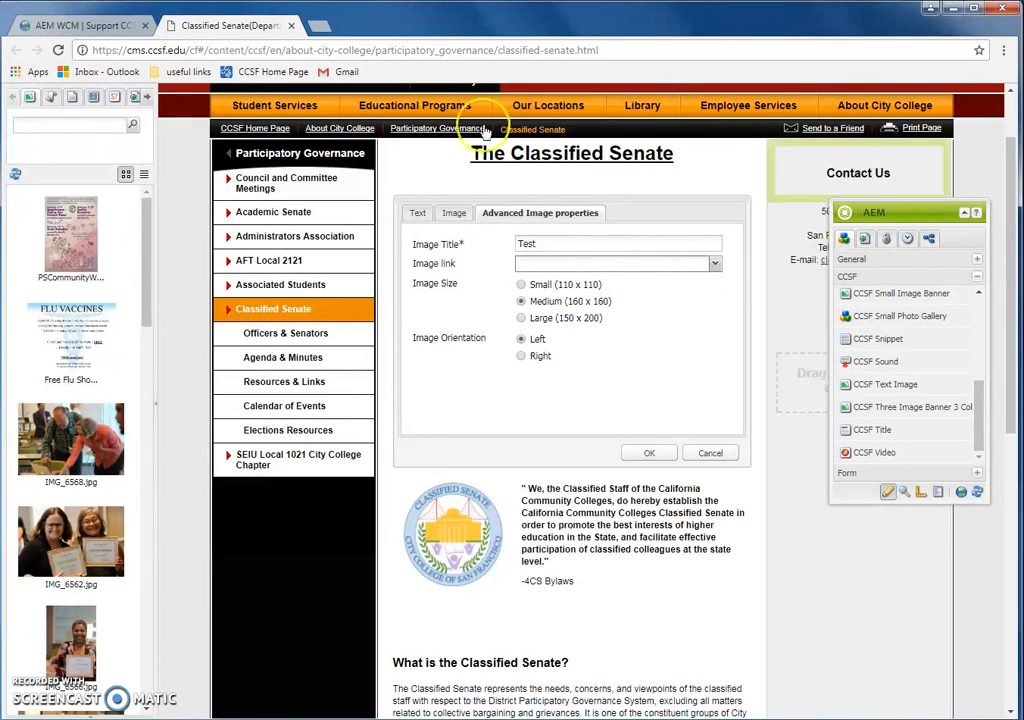
pyautogui.click(714, 263)
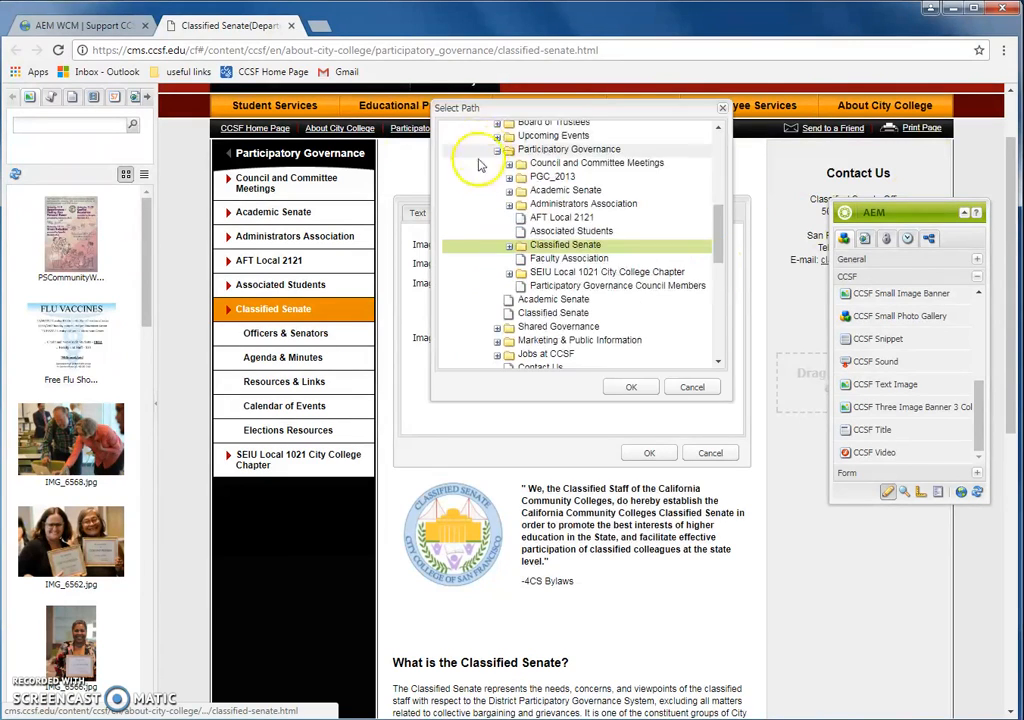
pyautogui.scroll(2, 565, 270)
pyautogui.scroll(-2, 555, 272)
pyautogui.click(551, 273)
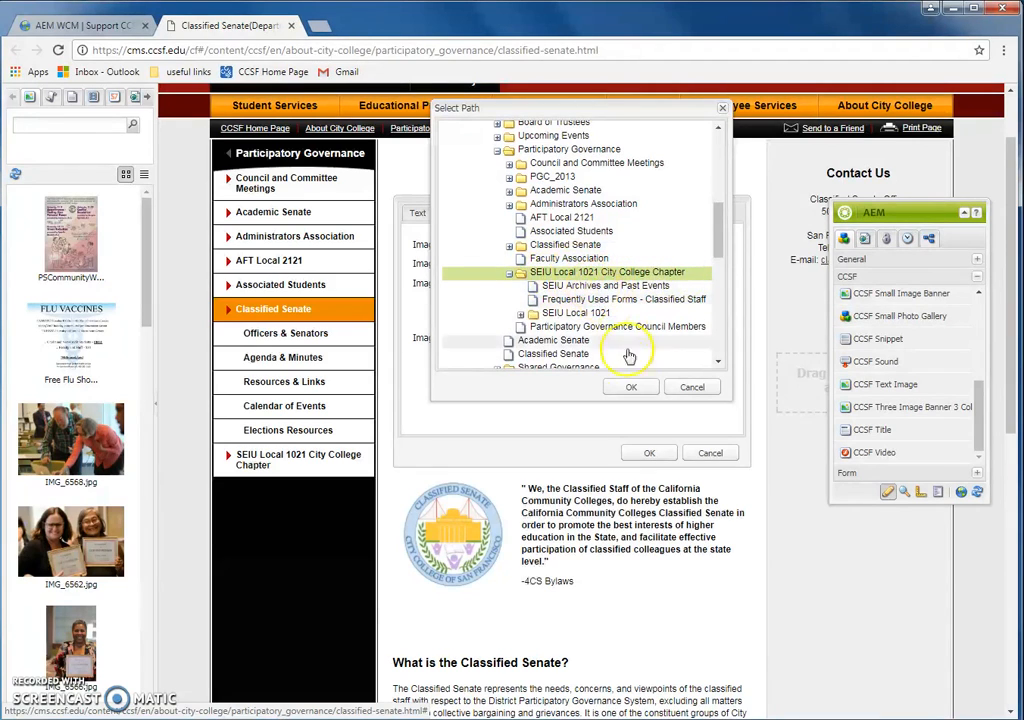
pyautogui.click(628, 388)
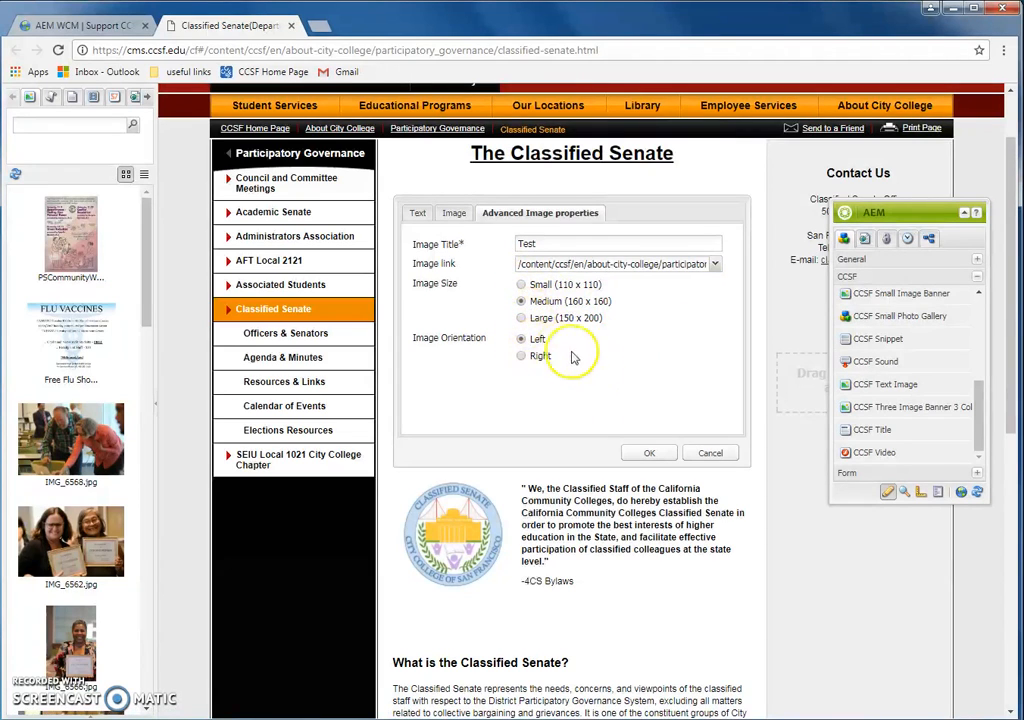
pyautogui.click(651, 453)
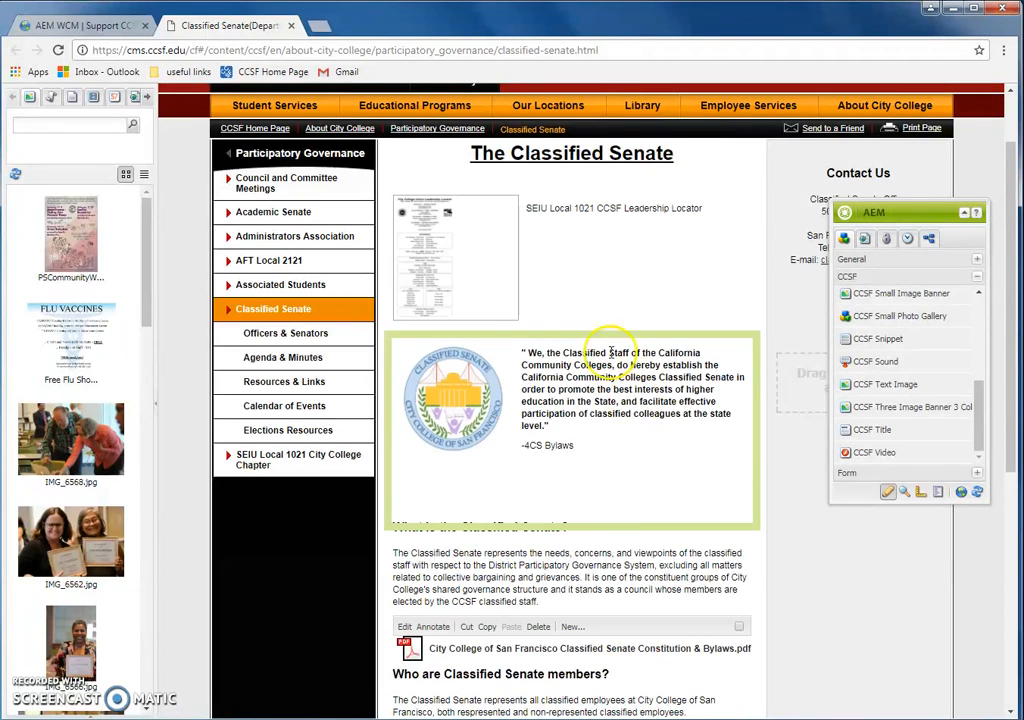
# Step: Follow the image link to the SEIU page, return, and delete the locator Text Image component
pyautogui.click(439, 260)
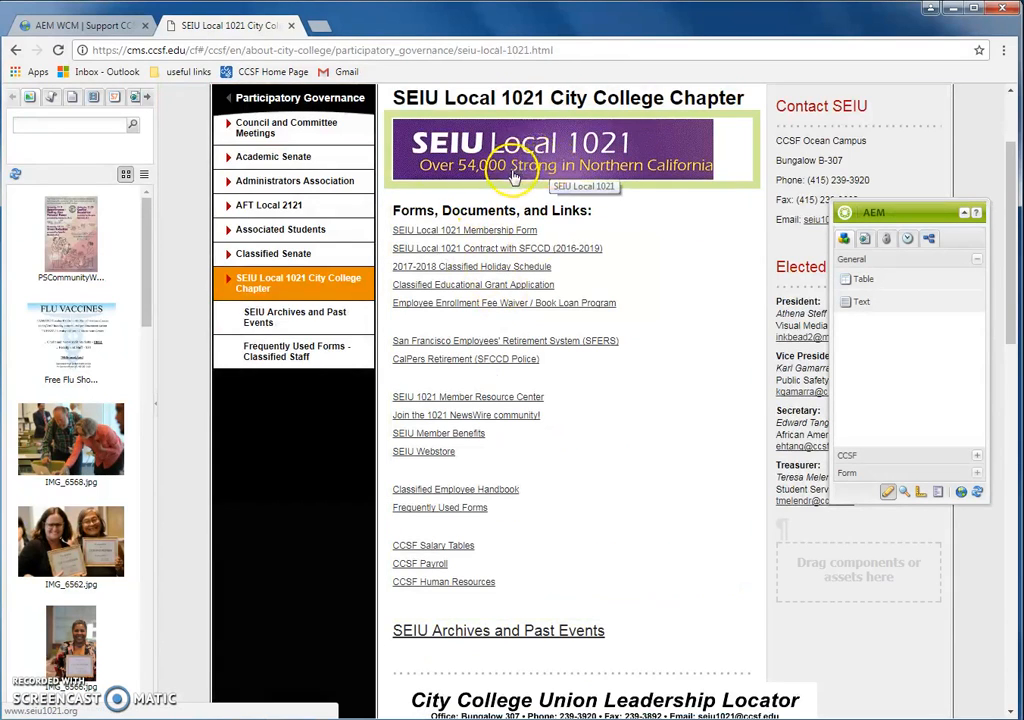
pyautogui.click(13, 51)
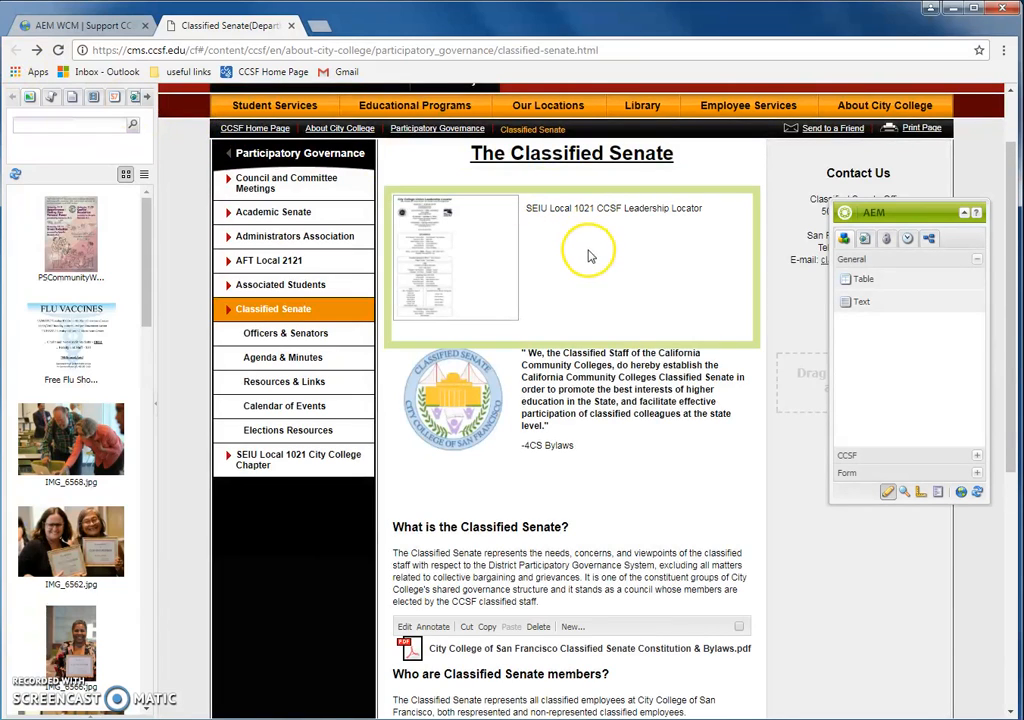
pyautogui.rightClick(590, 256)
pyautogui.click(619, 339)
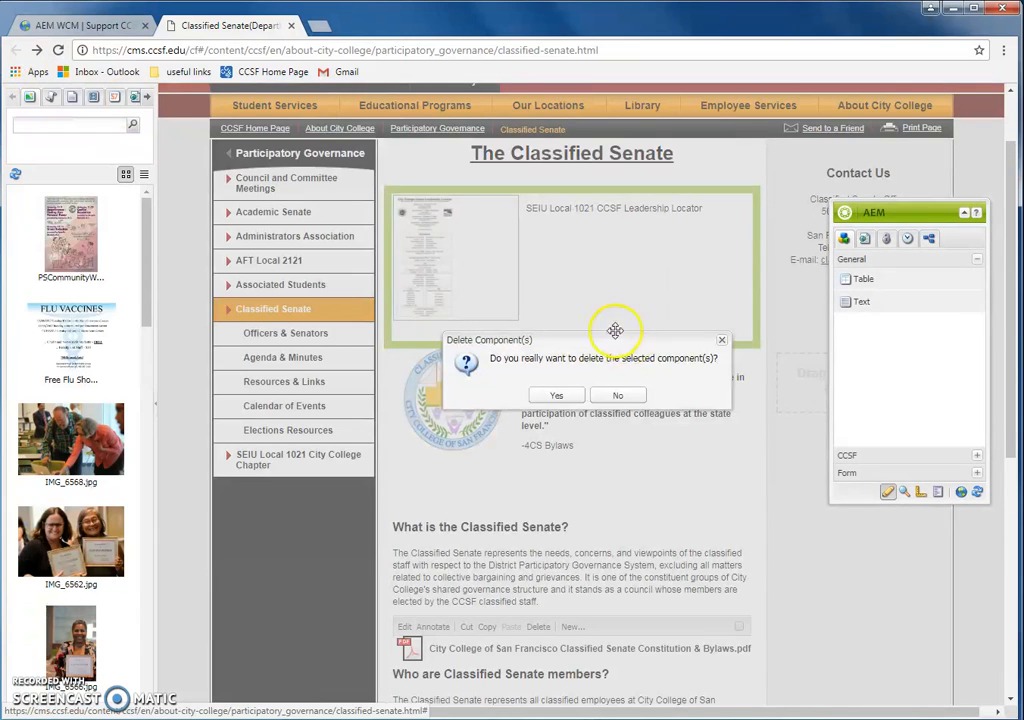
pyautogui.click(574, 400)
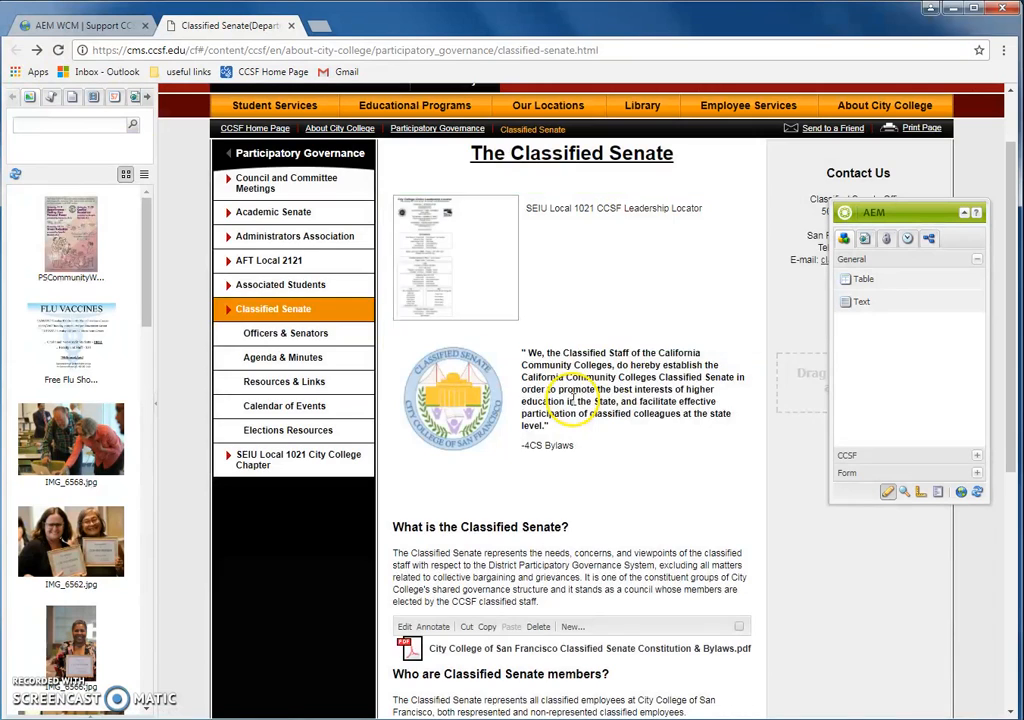
pyautogui.scroll(-1, 614, 391)
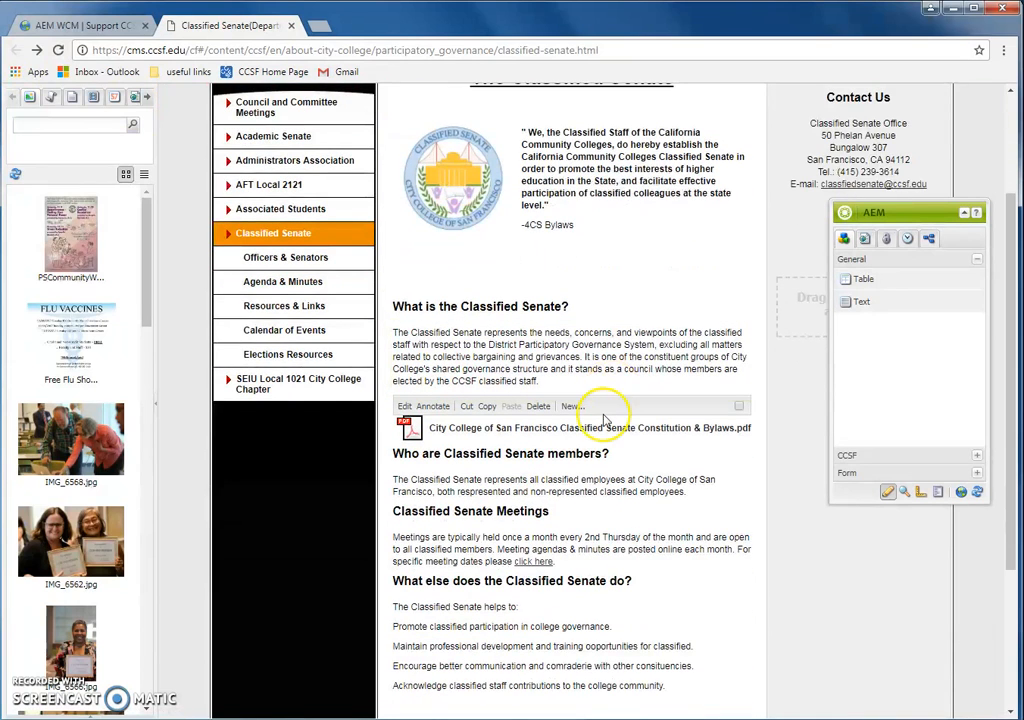